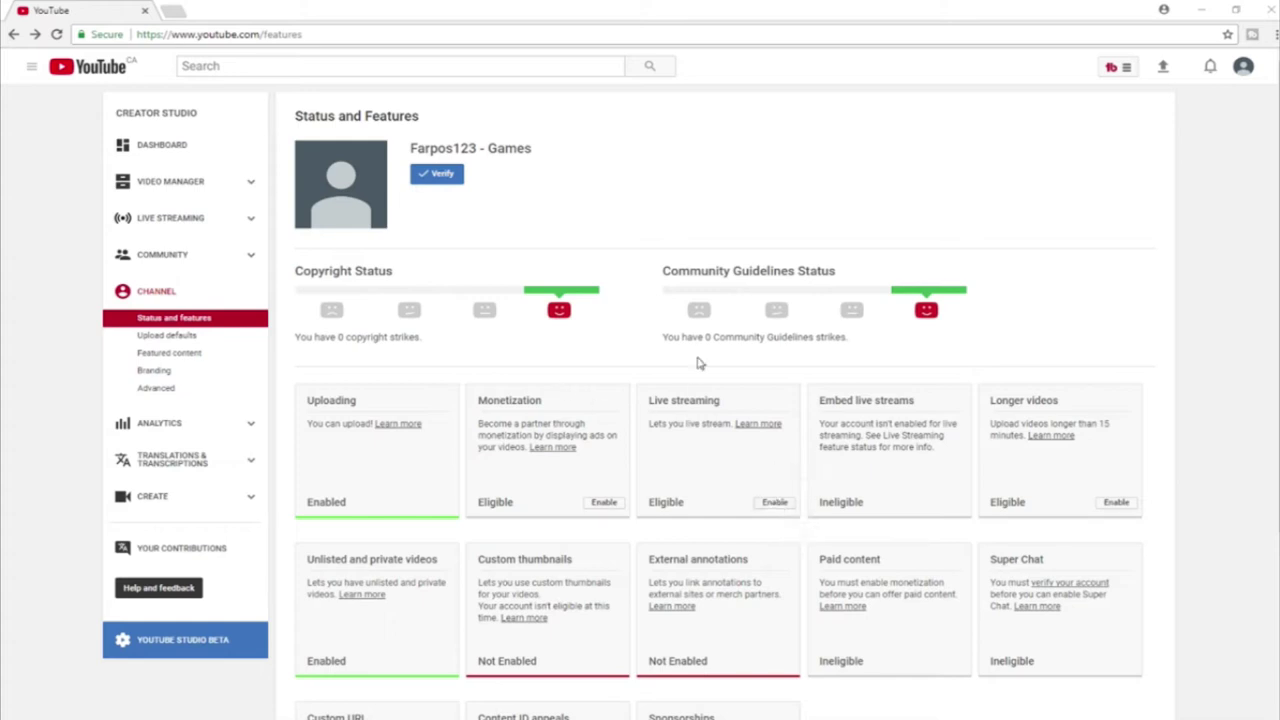
left_click(1243, 68)
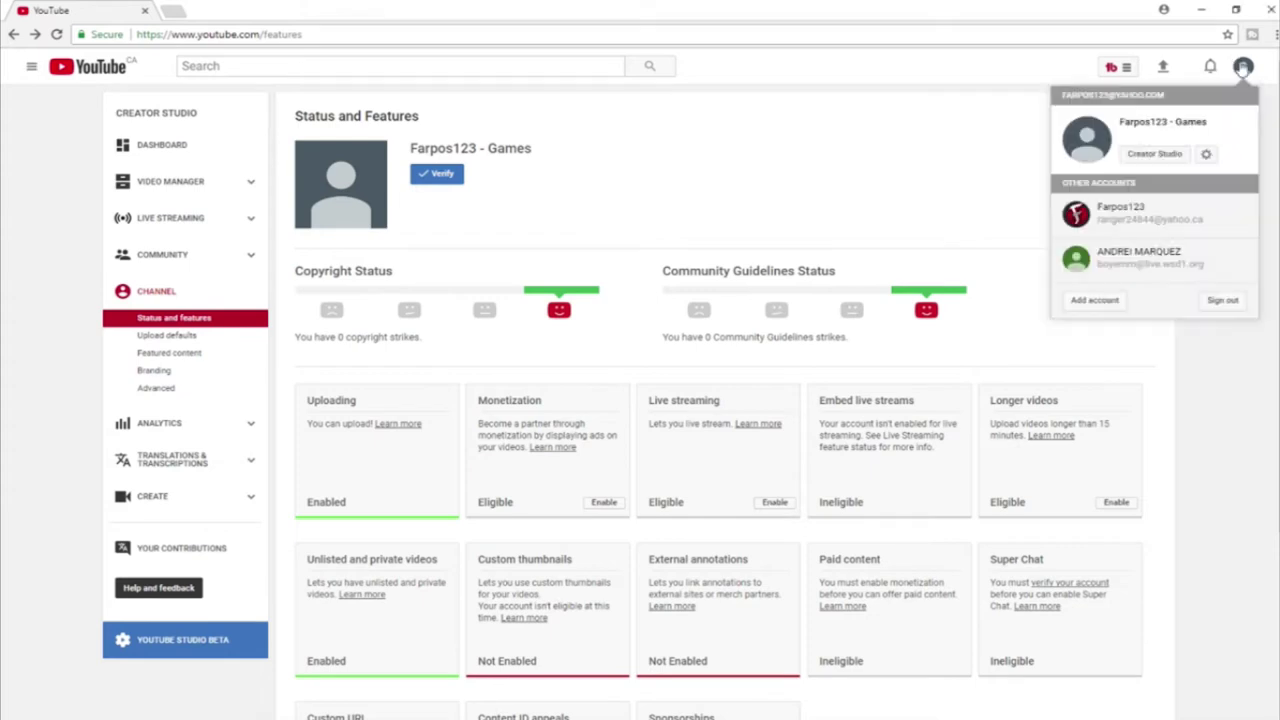
left_click(1155, 155)
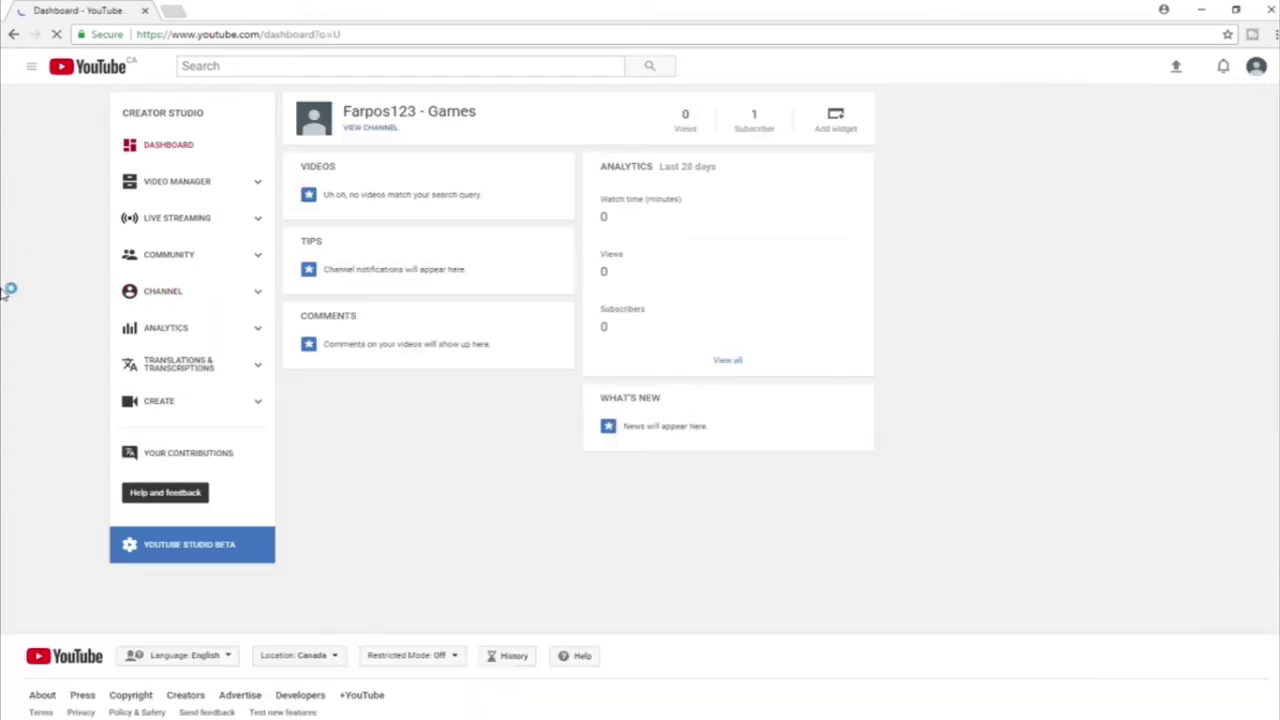
left_click(203, 296)
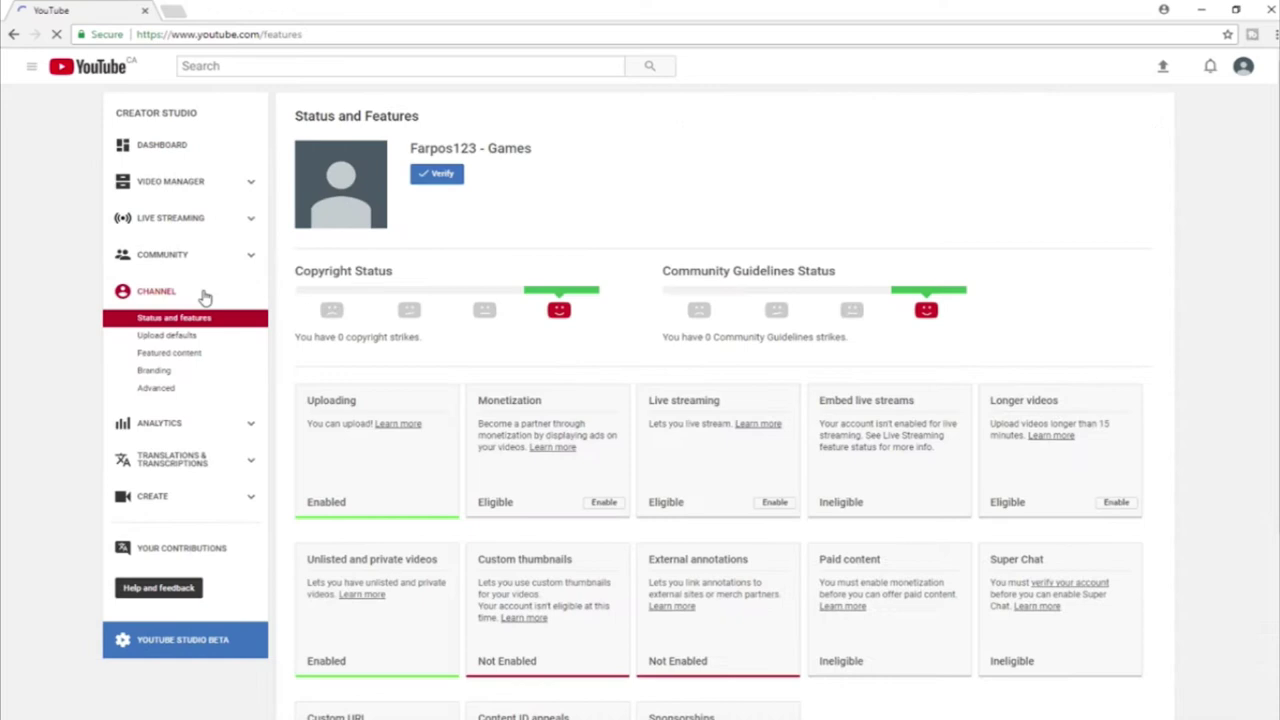
scroll(1090, 443, "down", 3)
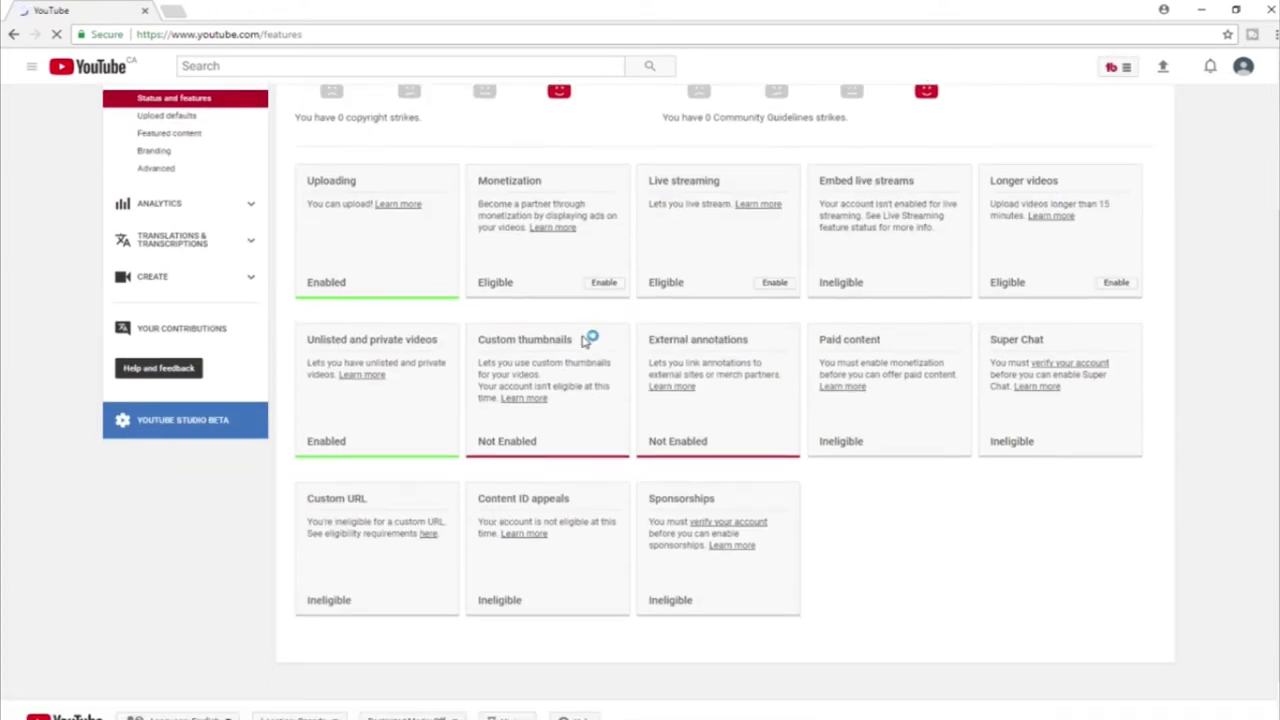
scroll(640, 380, "up", 2)
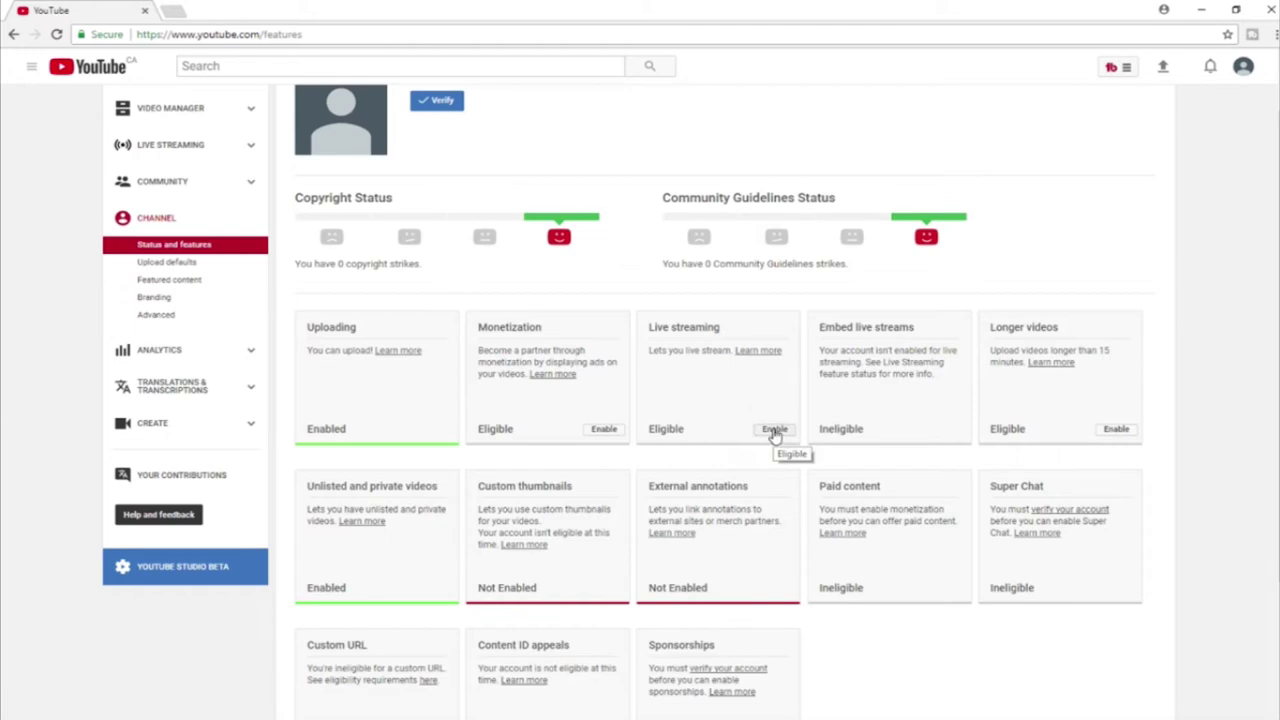
Step: Enable live streaming, choose text-message verification and enter the phone number
left_click(775, 430)
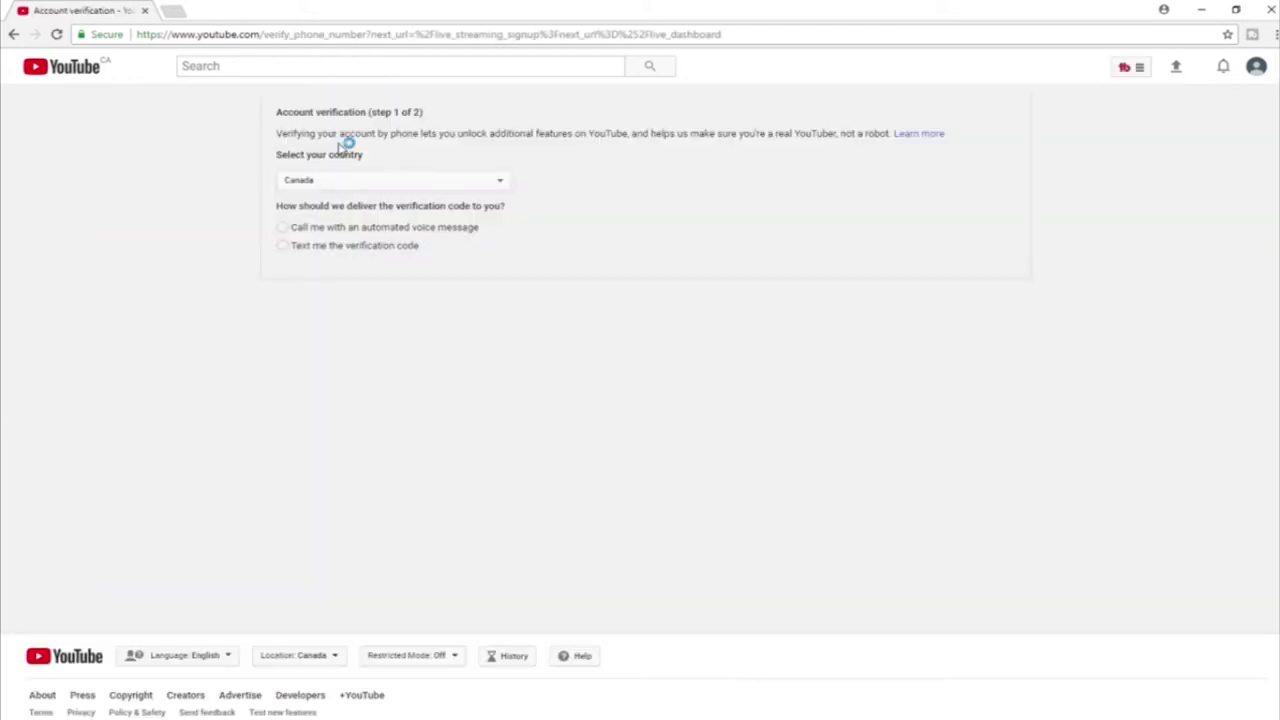
mouse_move(335, 133)
left_mouse_down()
mouse_move(936, 138)
mouse_move(528, 157)
left_mouse_up()
left_click(371, 170)
left_click(308, 248)
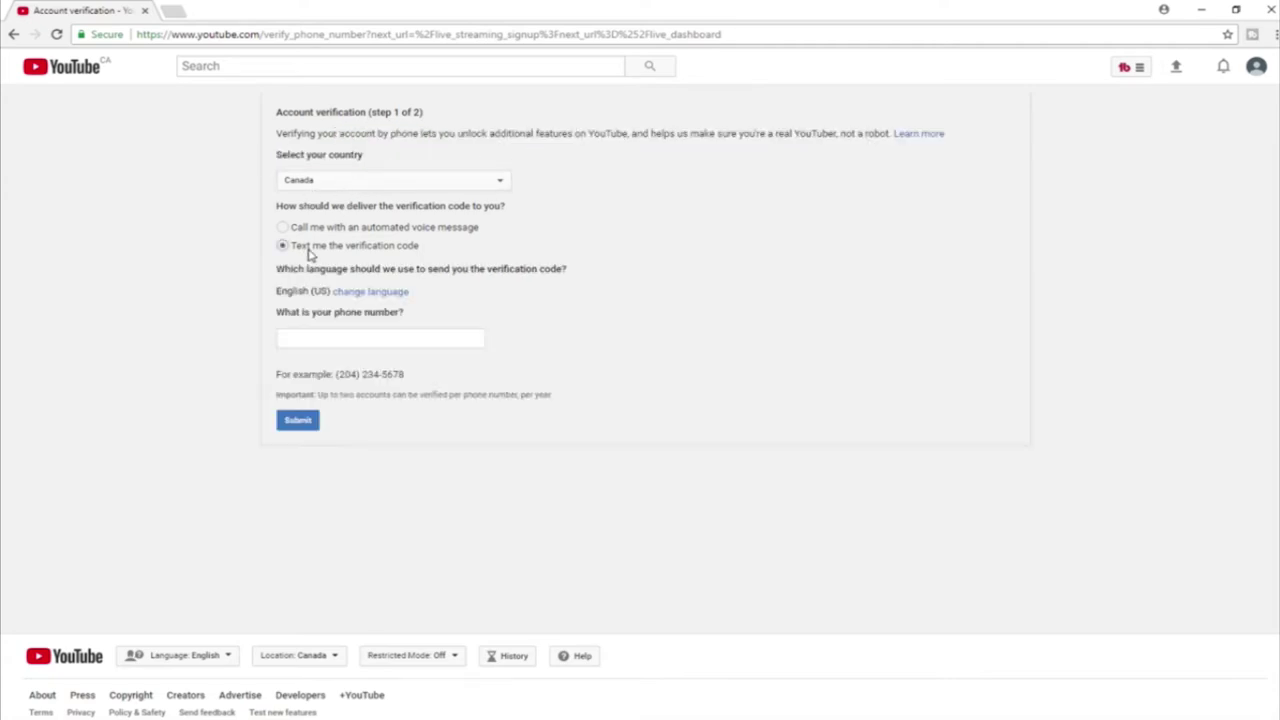
left_click(368, 339)
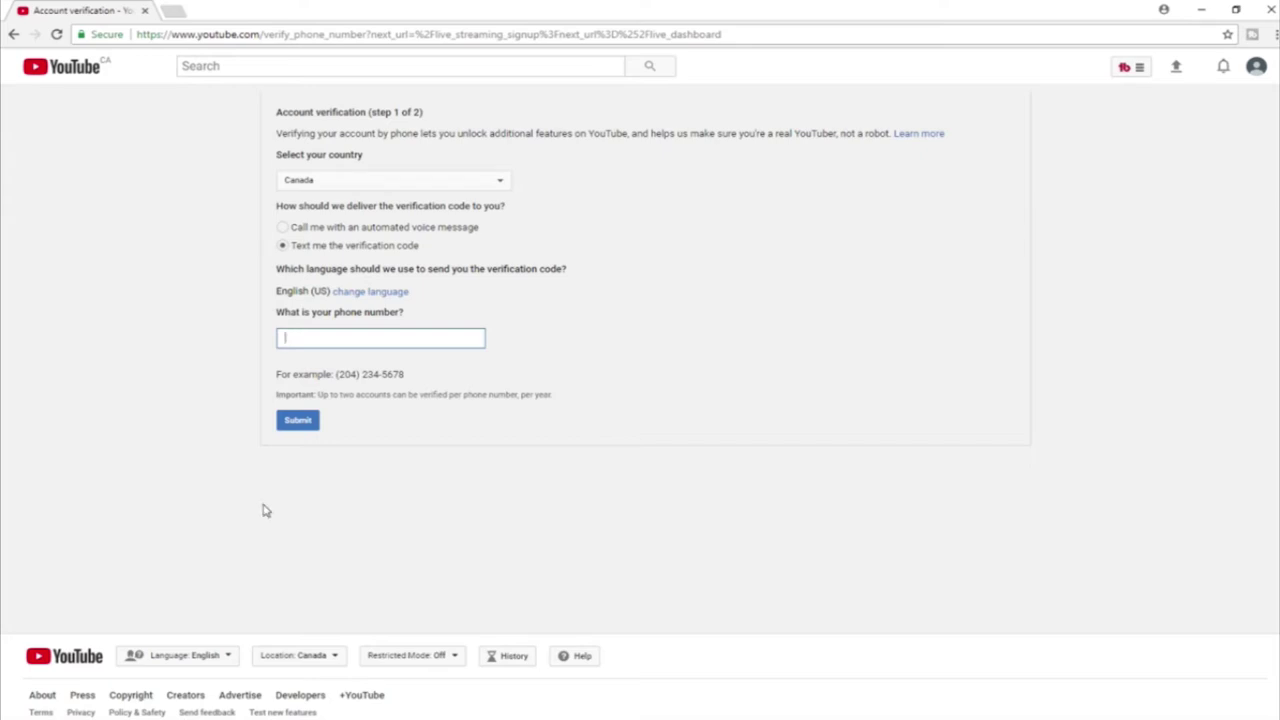
left_click_drag(344, 374, 405, 375)
left_click(374, 339)
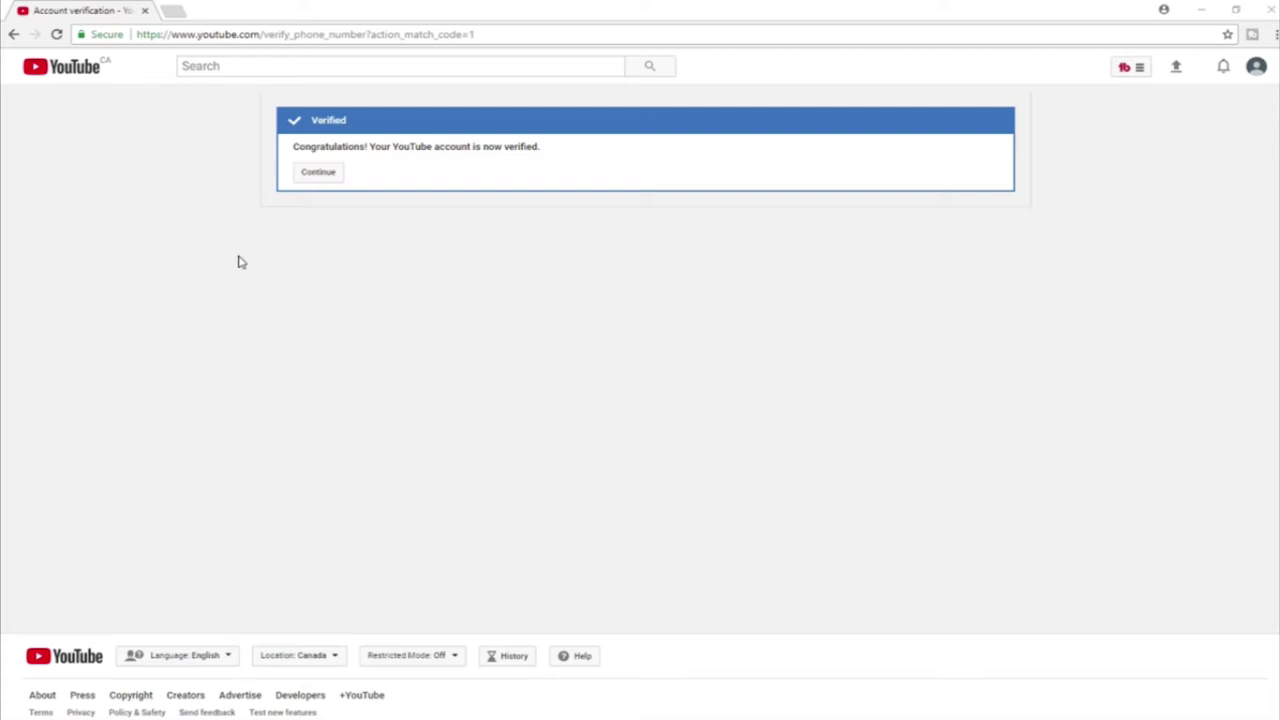
Step: Continue past the account-verified confirmation
left_click_drag(262, 255, 370, 256)
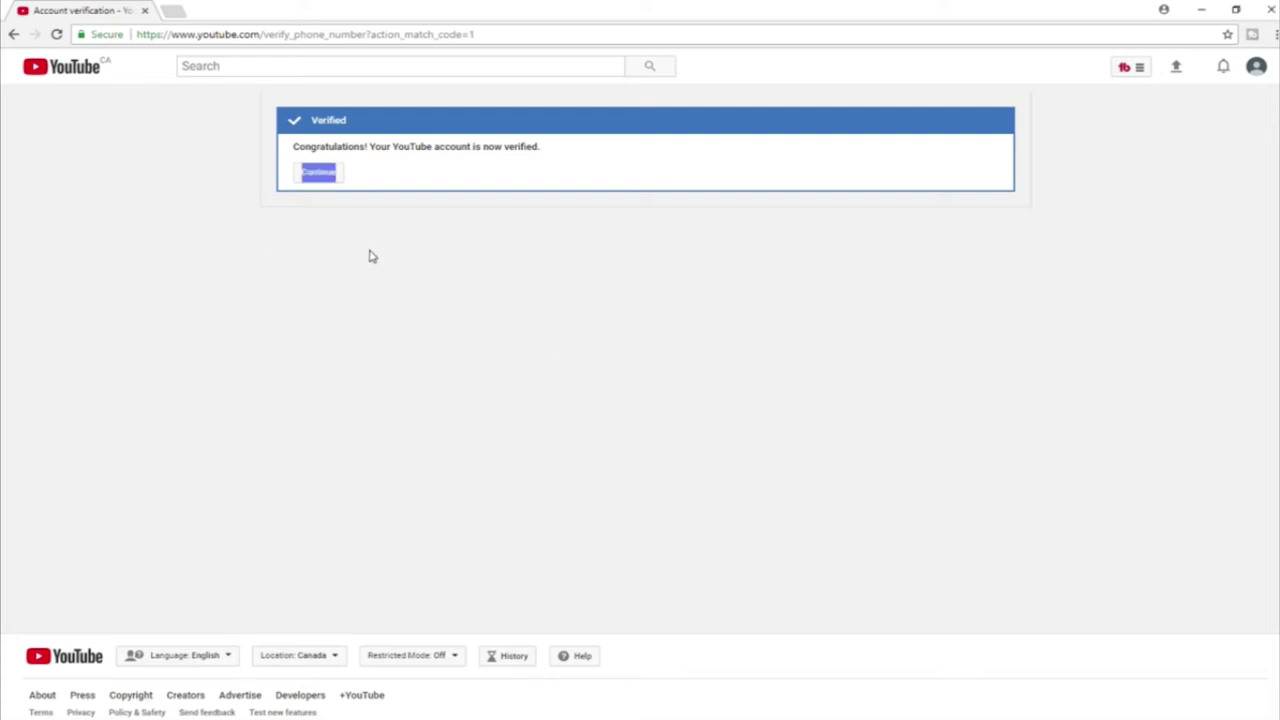
left_click(340, 432)
mouse_move(295, 146)
left_mouse_down()
mouse_move(543, 163)
mouse_move(543, 150)
left_mouse_up()
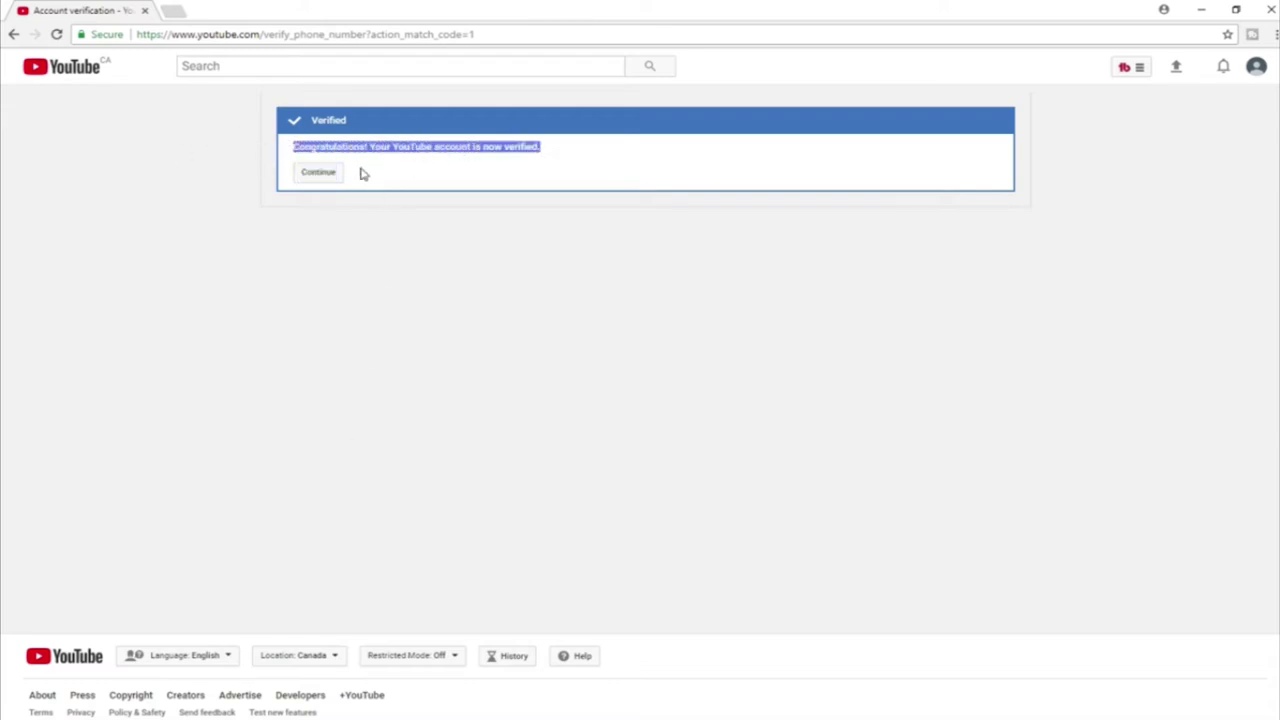
left_click(329, 176)
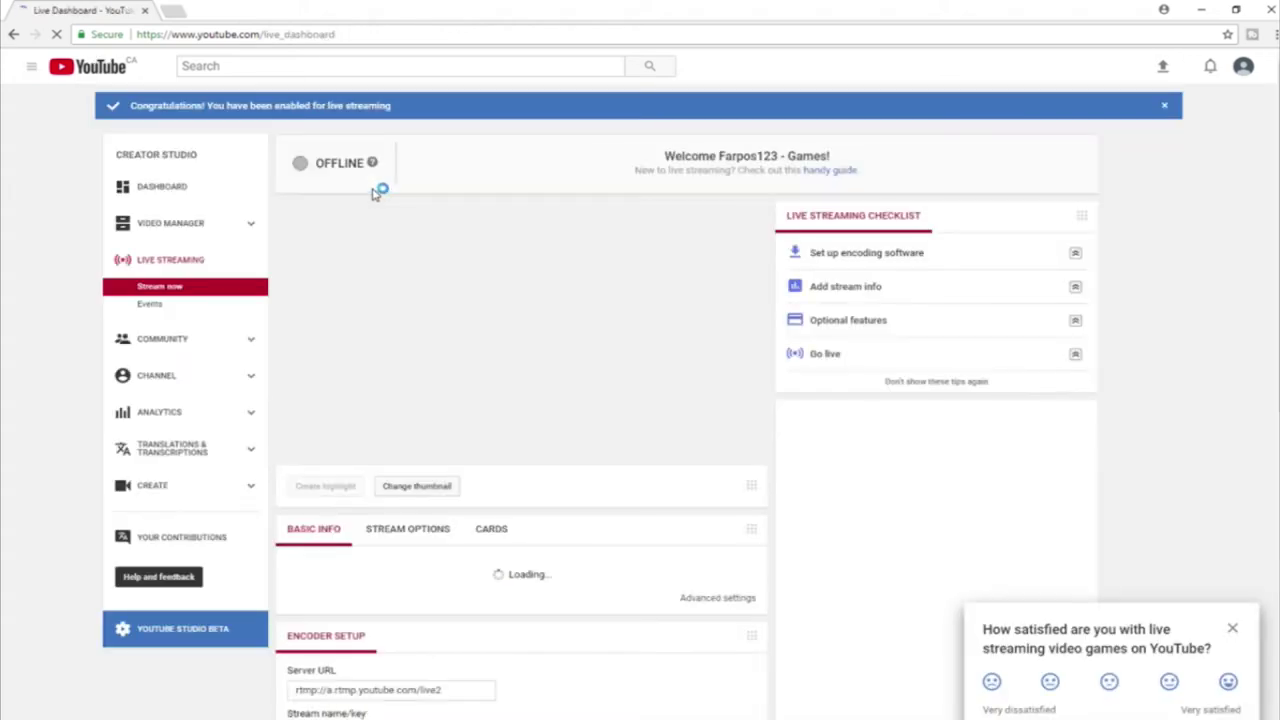
Step: Dismiss the 'Let's start streaming' tip and return to Creator Studio through the account menu
triple_click(612, 152)
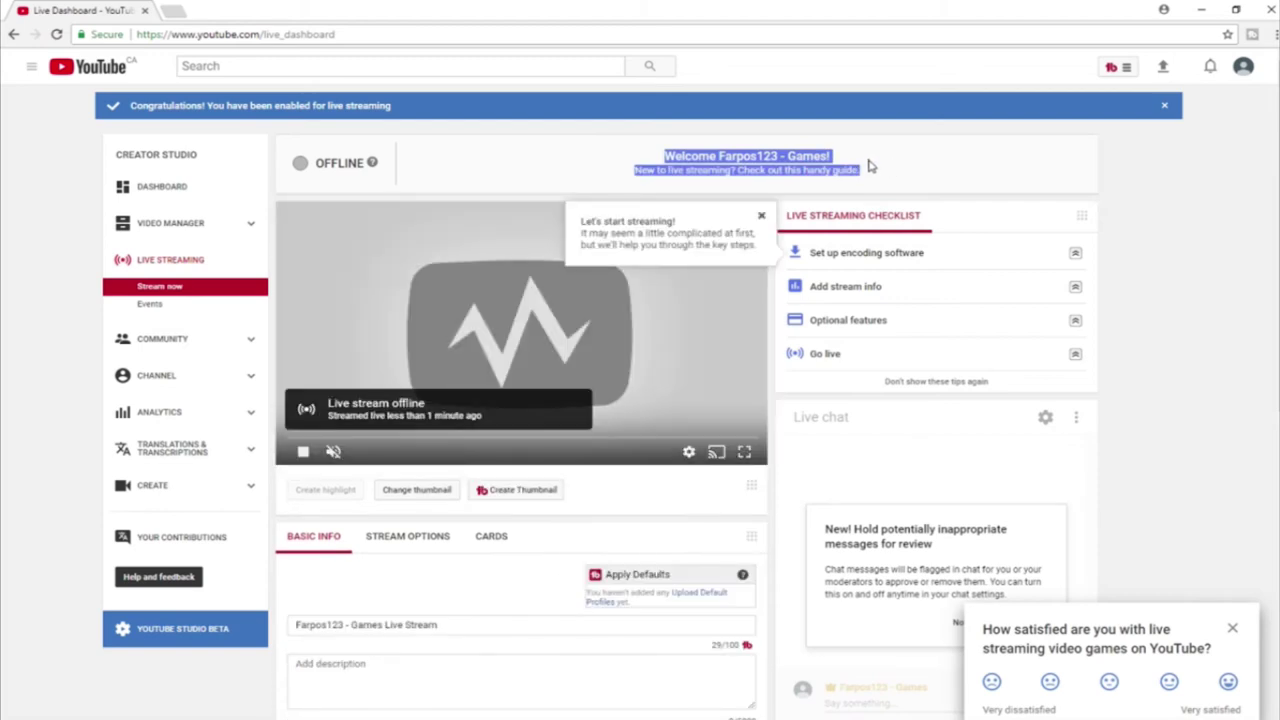
left_click(870, 166)
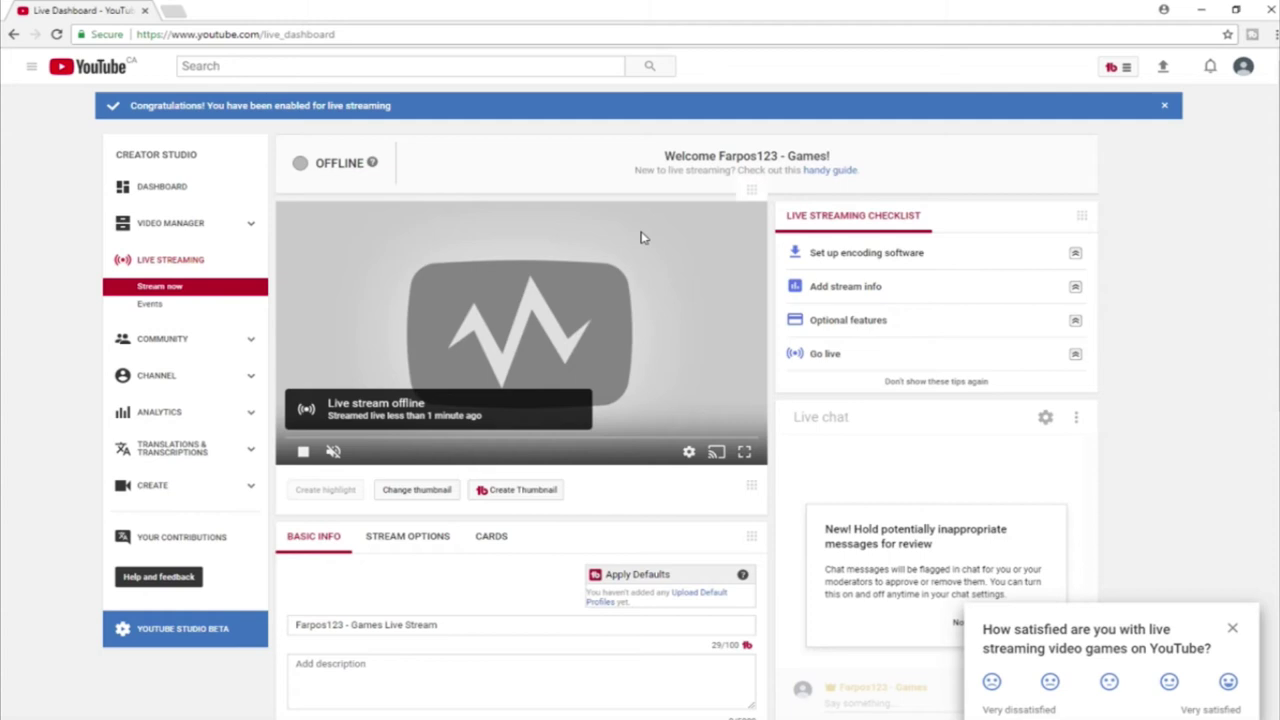
left_click(1243, 66)
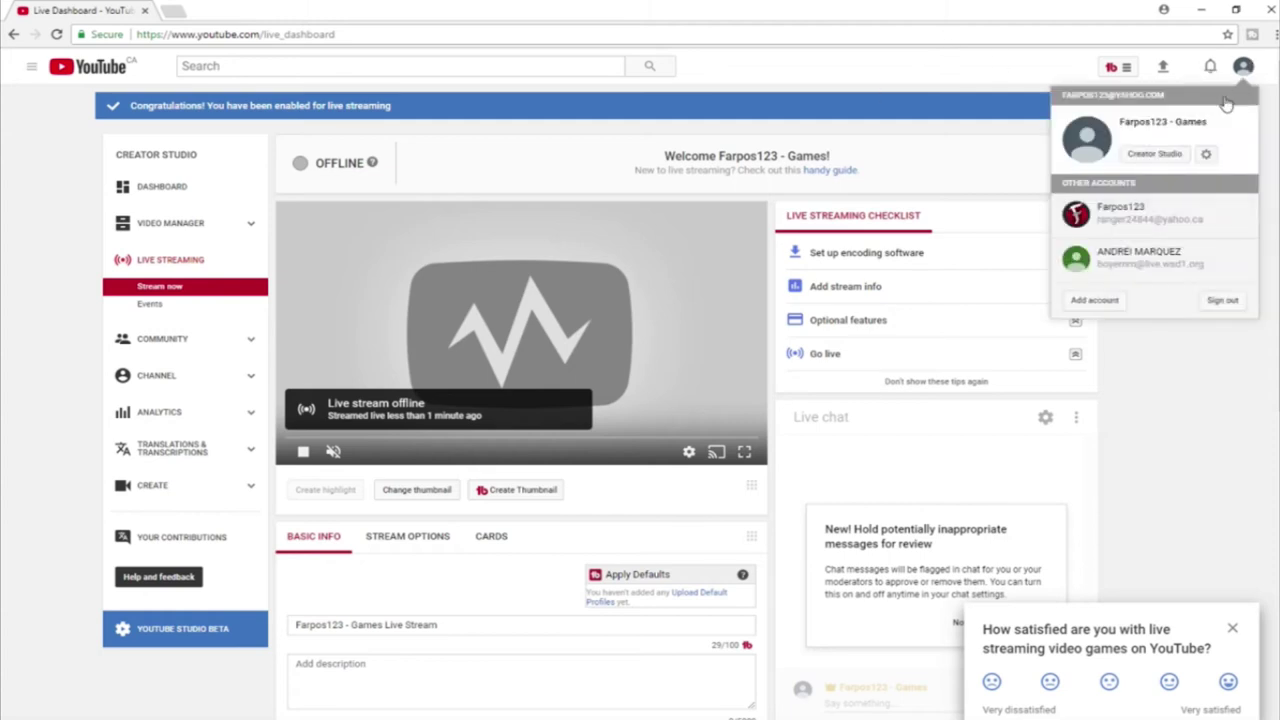
left_click(1160, 153)
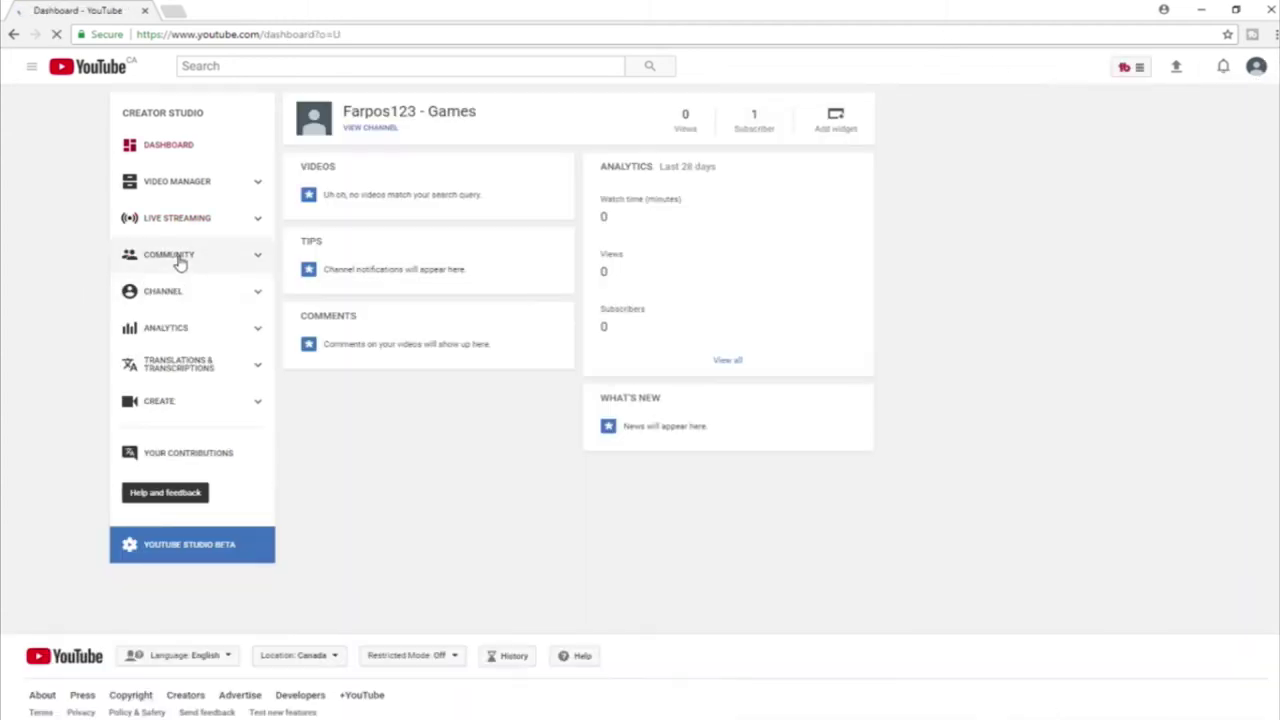
Step: Open Live Streaming > Stream now, which shows the OFFLINE status and Live chat panel
left_click(183, 234)
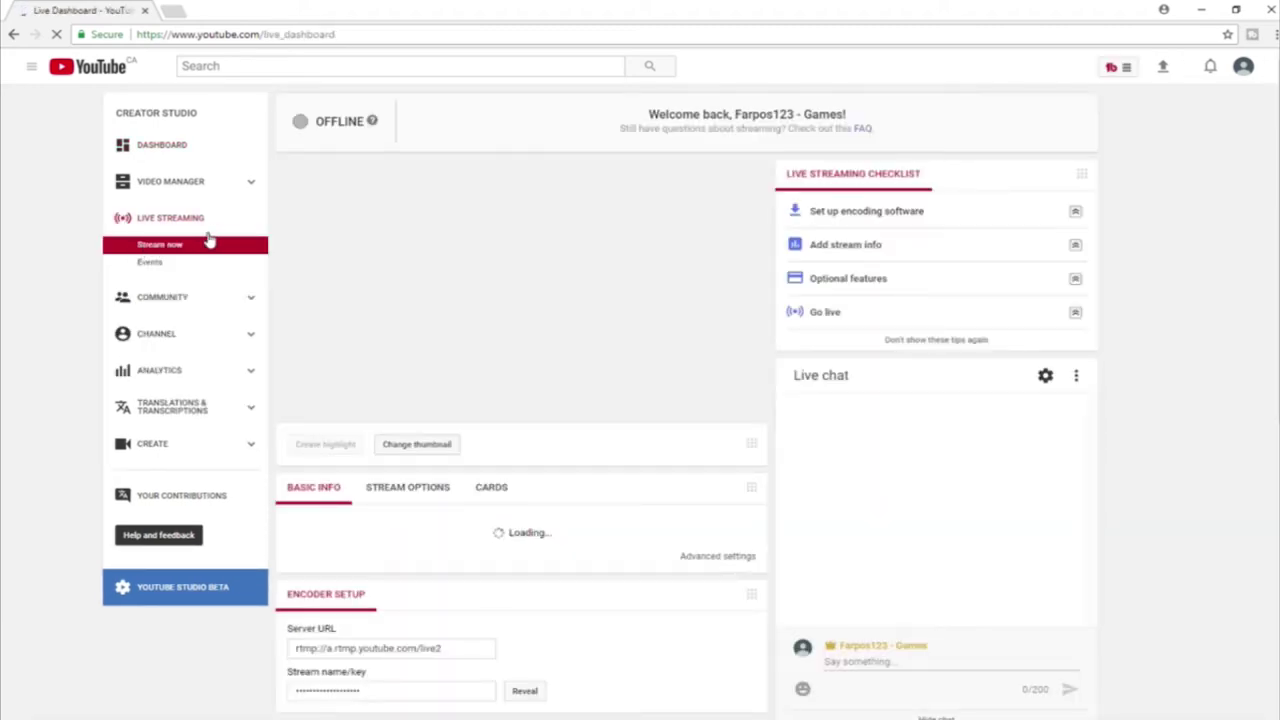
left_click_drag(366, 121, 325, 121)
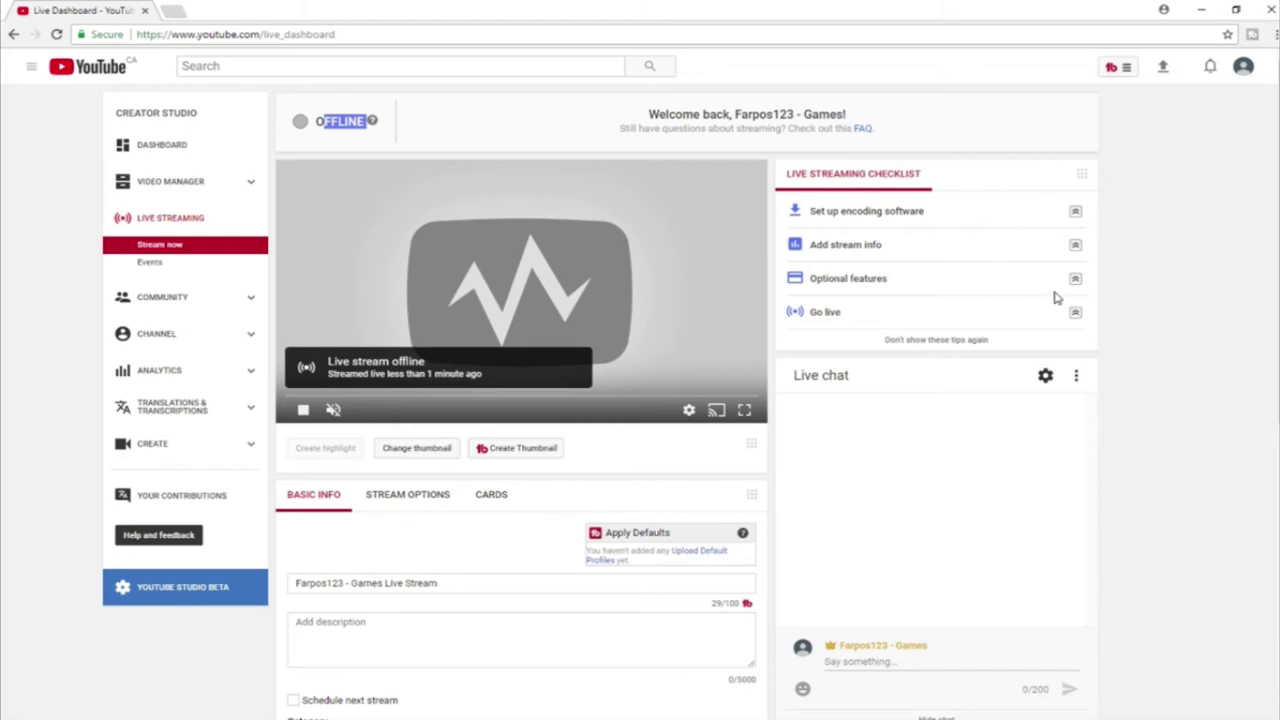
mouse_move(821, 375)
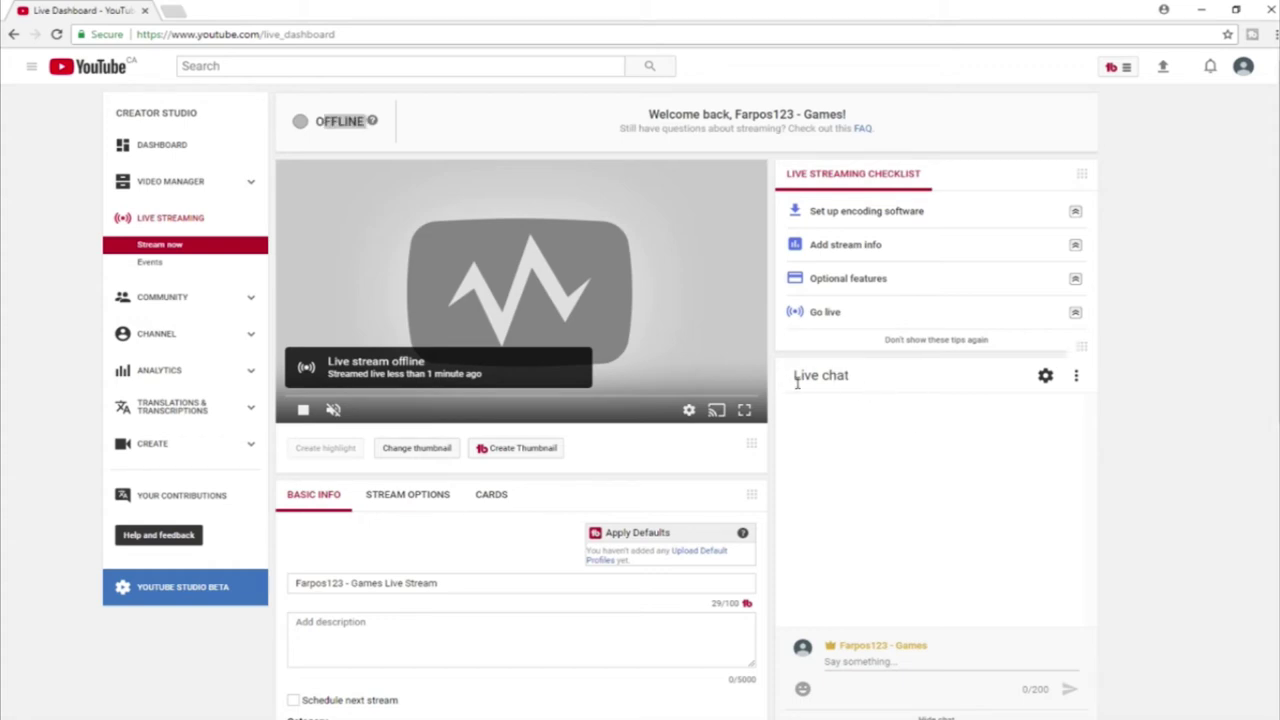
left_click_drag(786, 376, 856, 381)
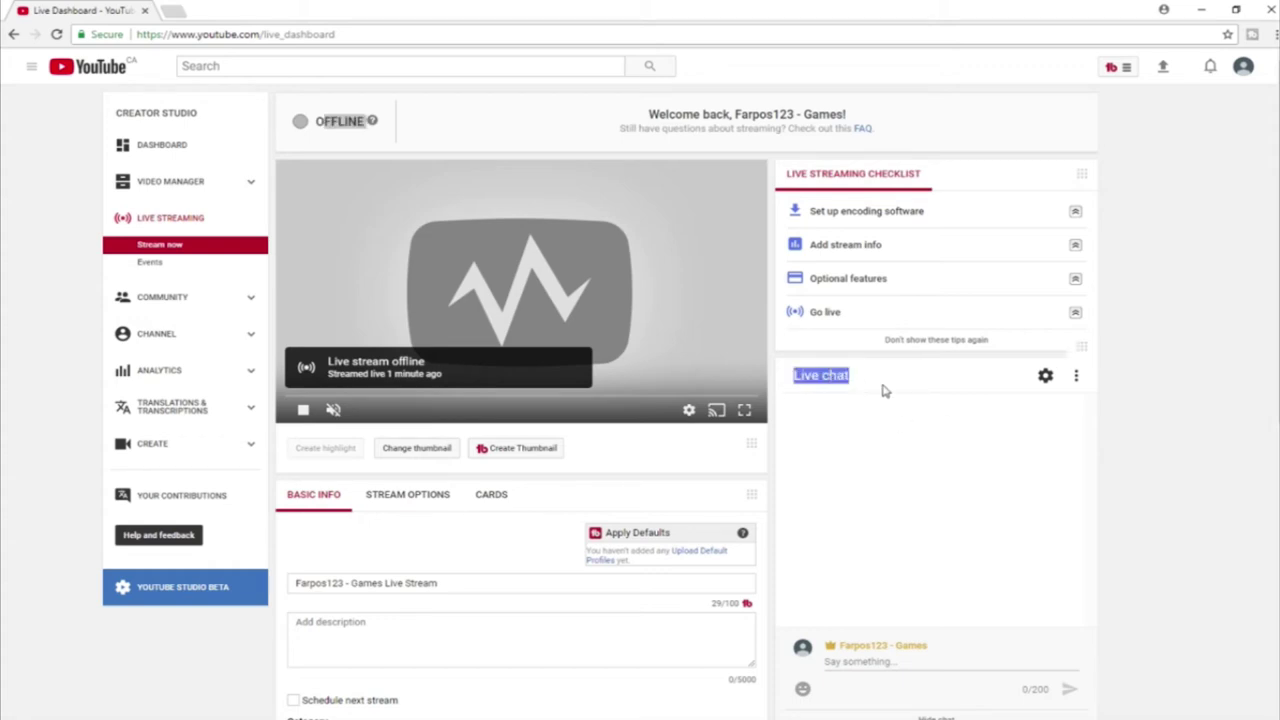
left_click(878, 395)
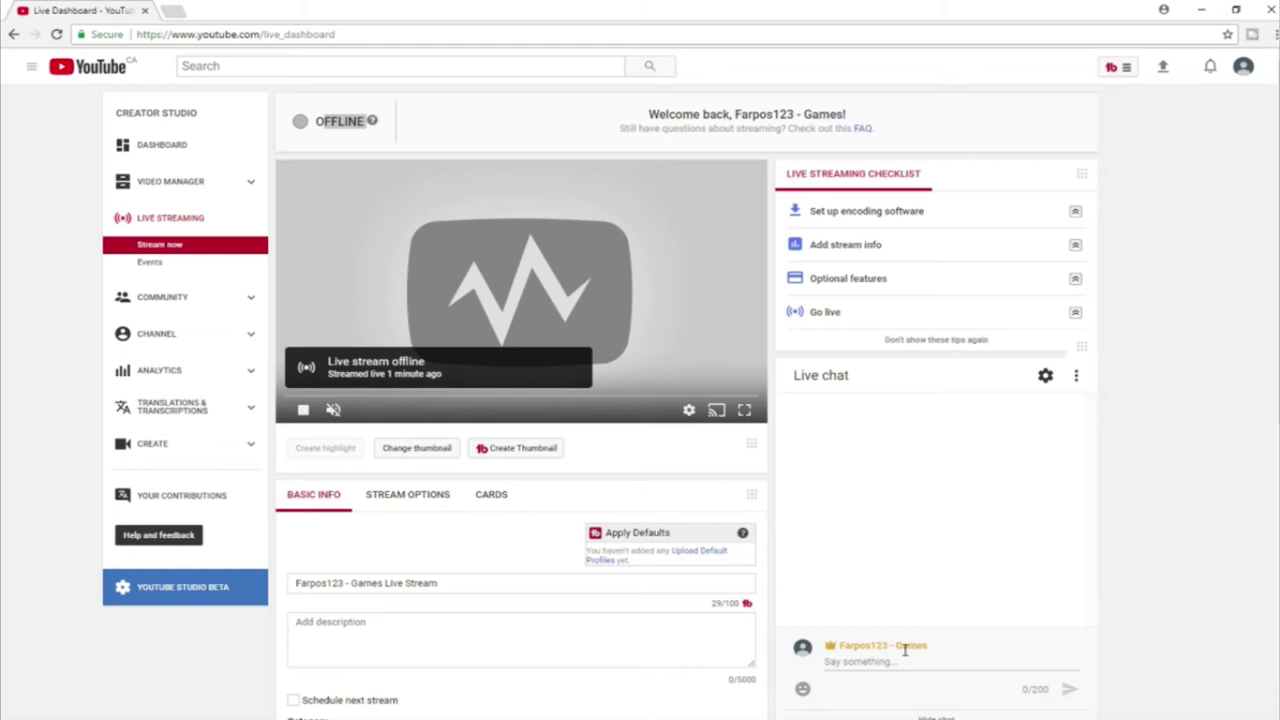
Step: Delete the stream title and type the description 'tuow to ream'
scroll(388, 536, "down", 3)
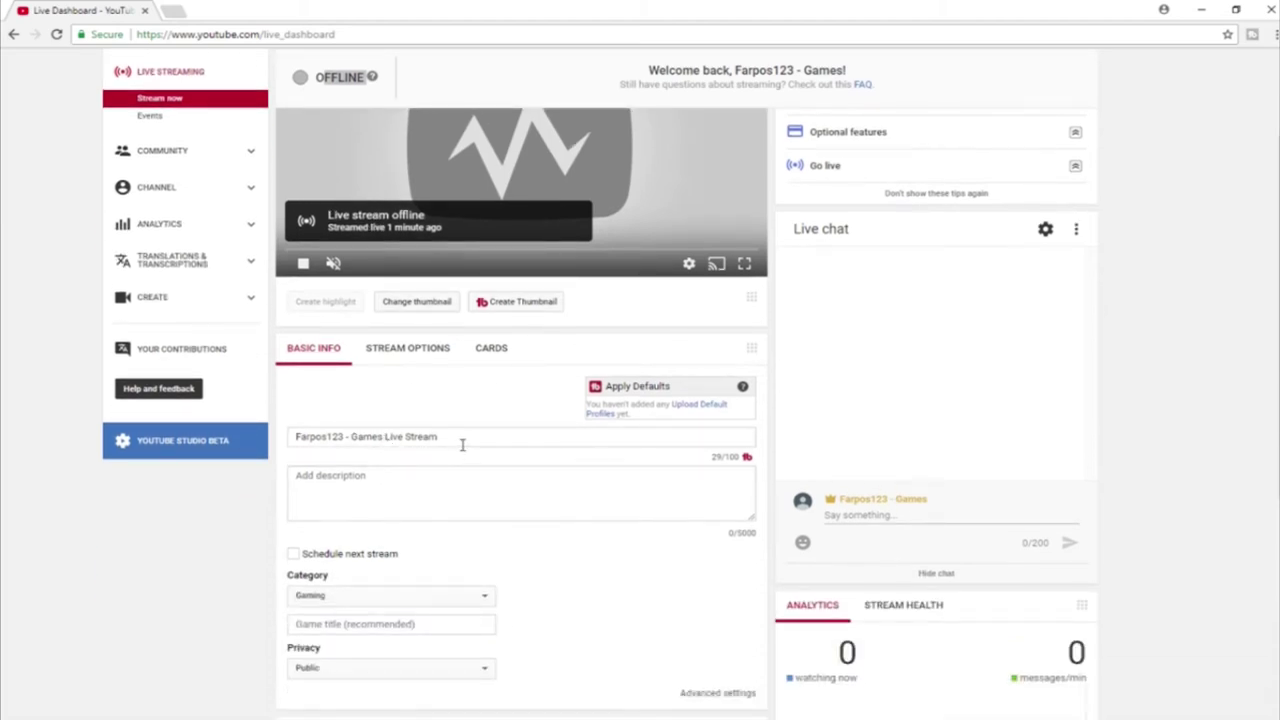
left_click_drag(460, 440, 230, 440)
key("BackSpace")
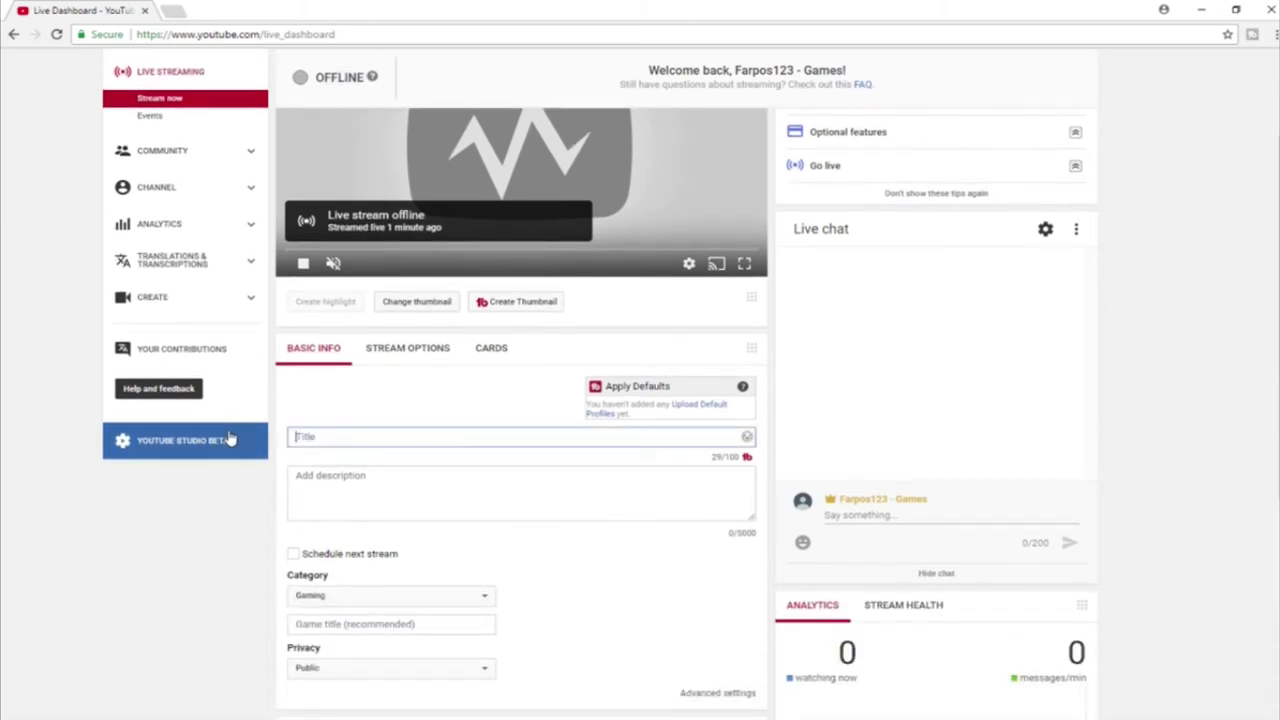
left_click(430, 493)
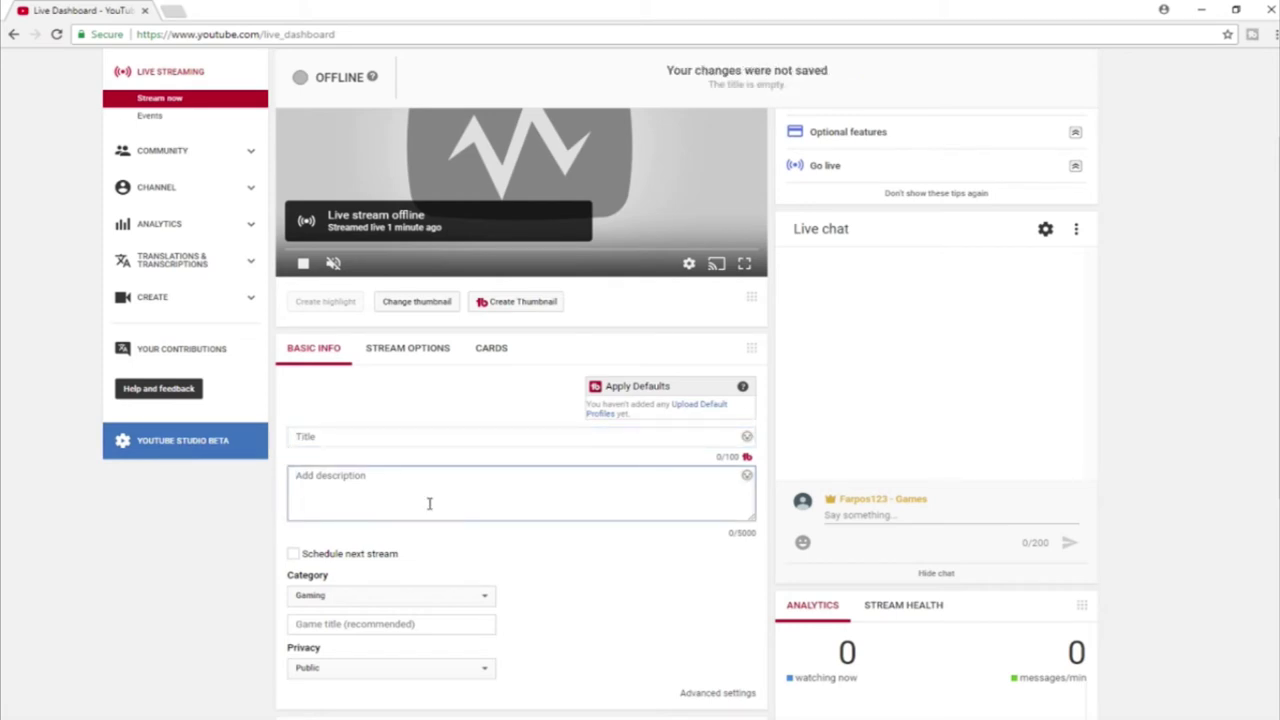
type("tutorial on h")
type("ow to live stream")
Step: Turn Schedule next stream off and keep the category as Gaming
left_click(320, 557)
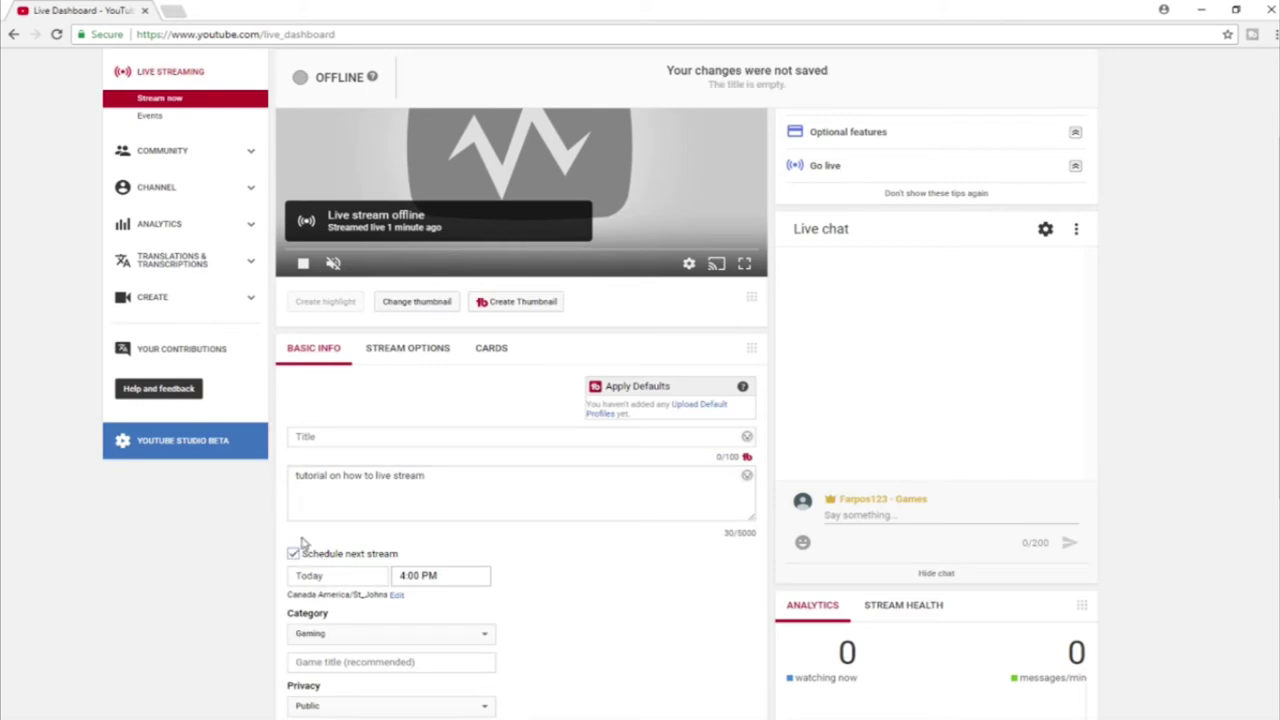
left_click(349, 556)
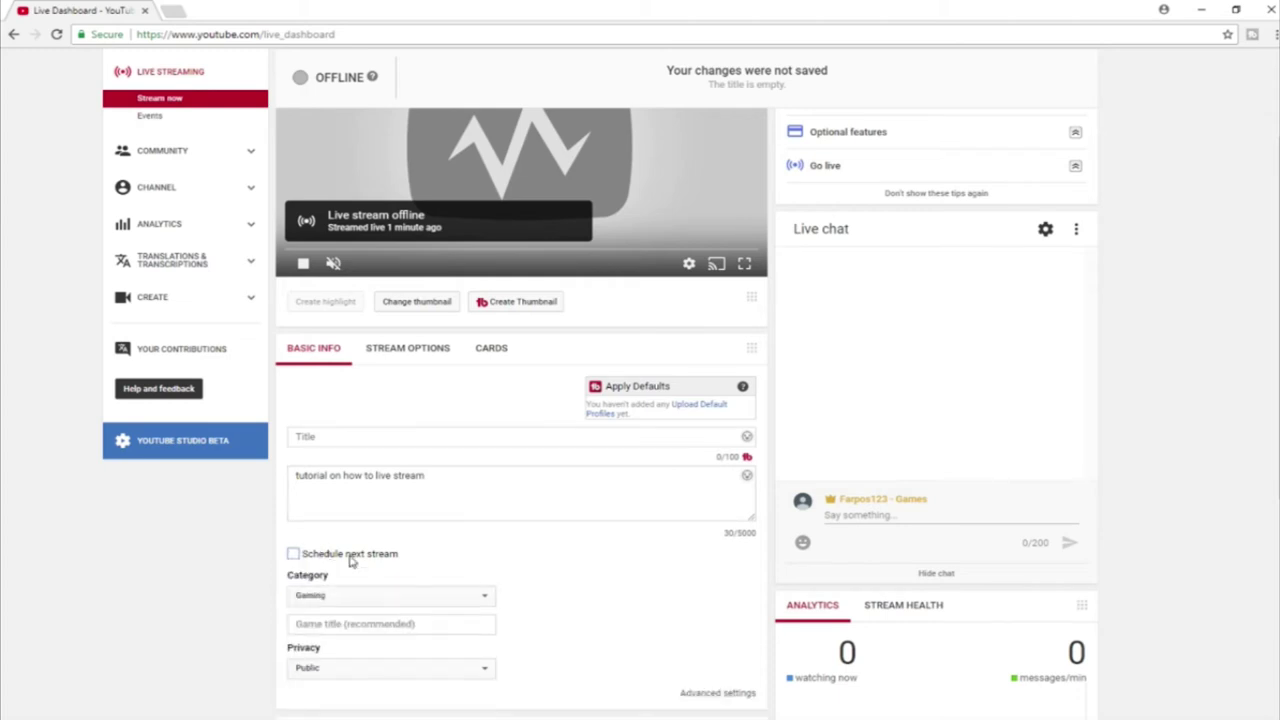
left_click(360, 598)
left_click(362, 598)
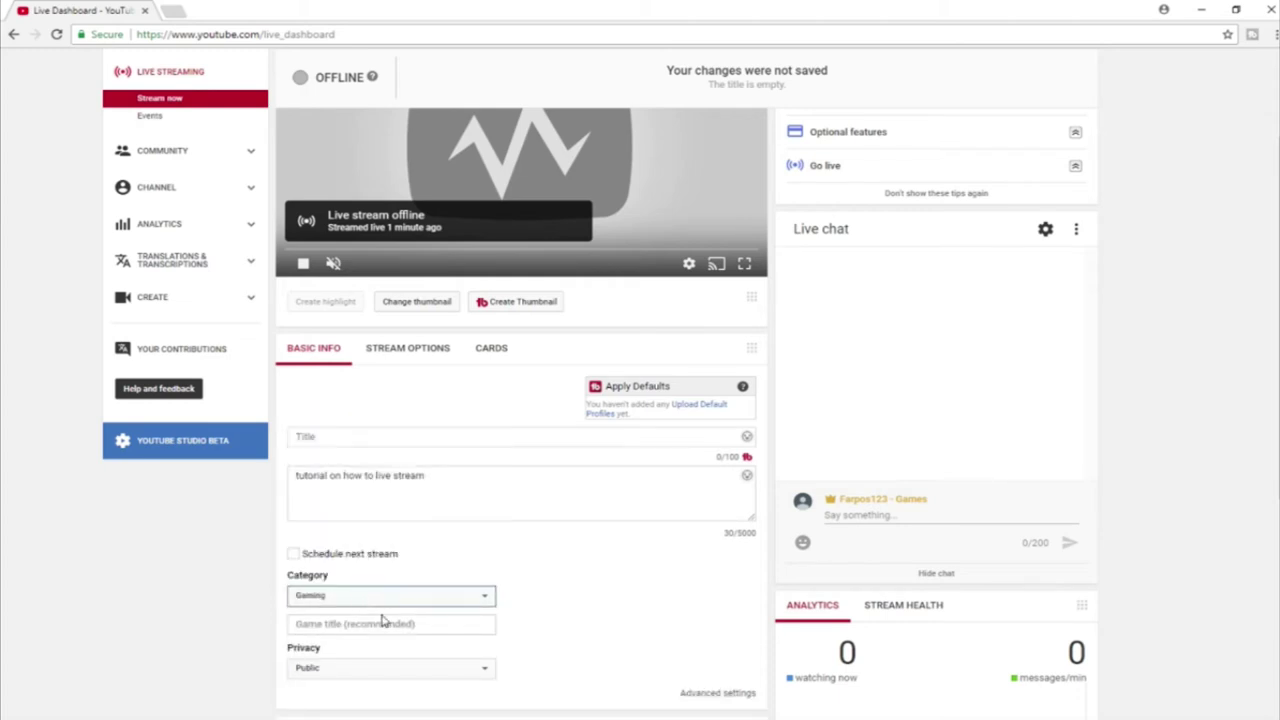
left_click(409, 624)
scroll(345, 655, "down", 1)
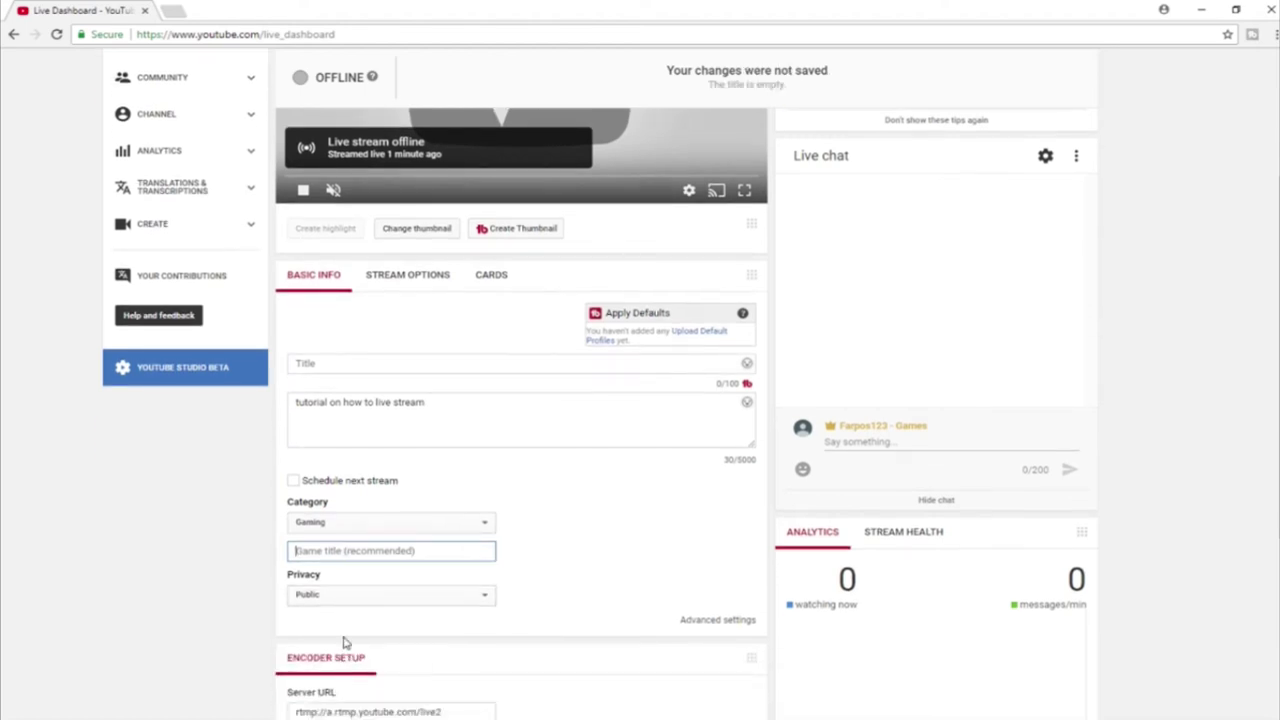
Step: Keep stream privacy set to Public
left_click(351, 600)
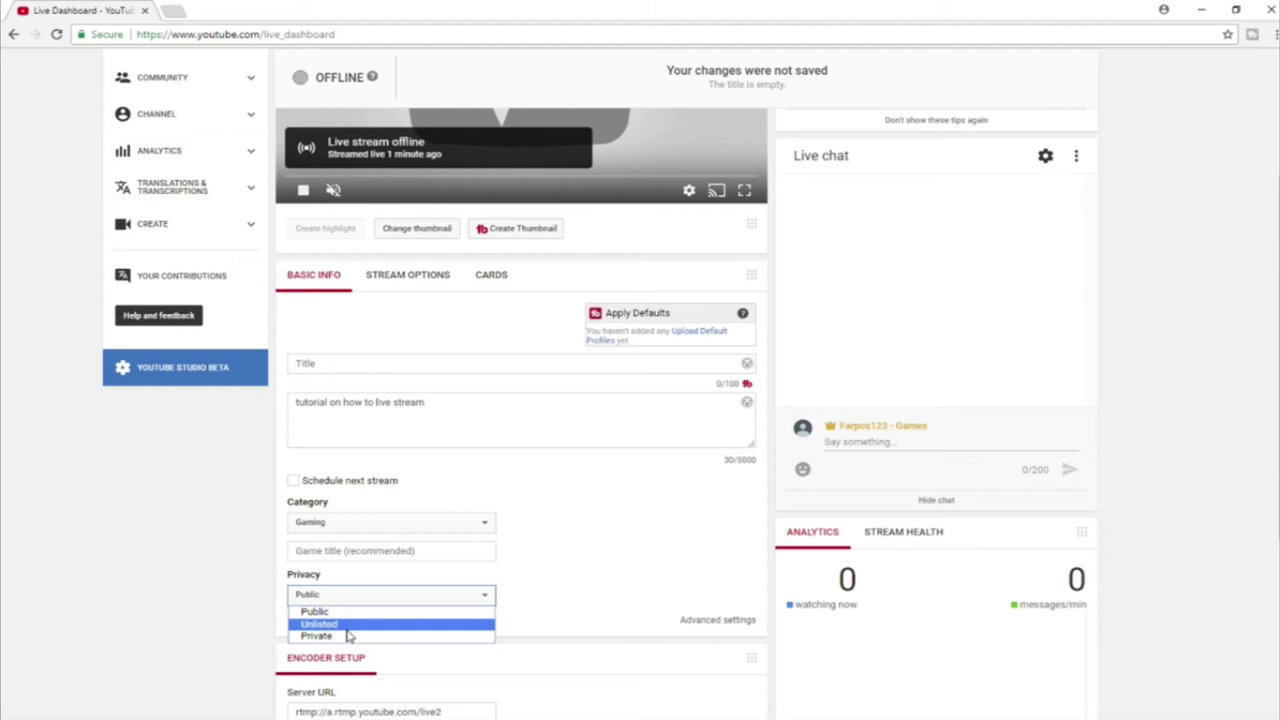
left_click(392, 607)
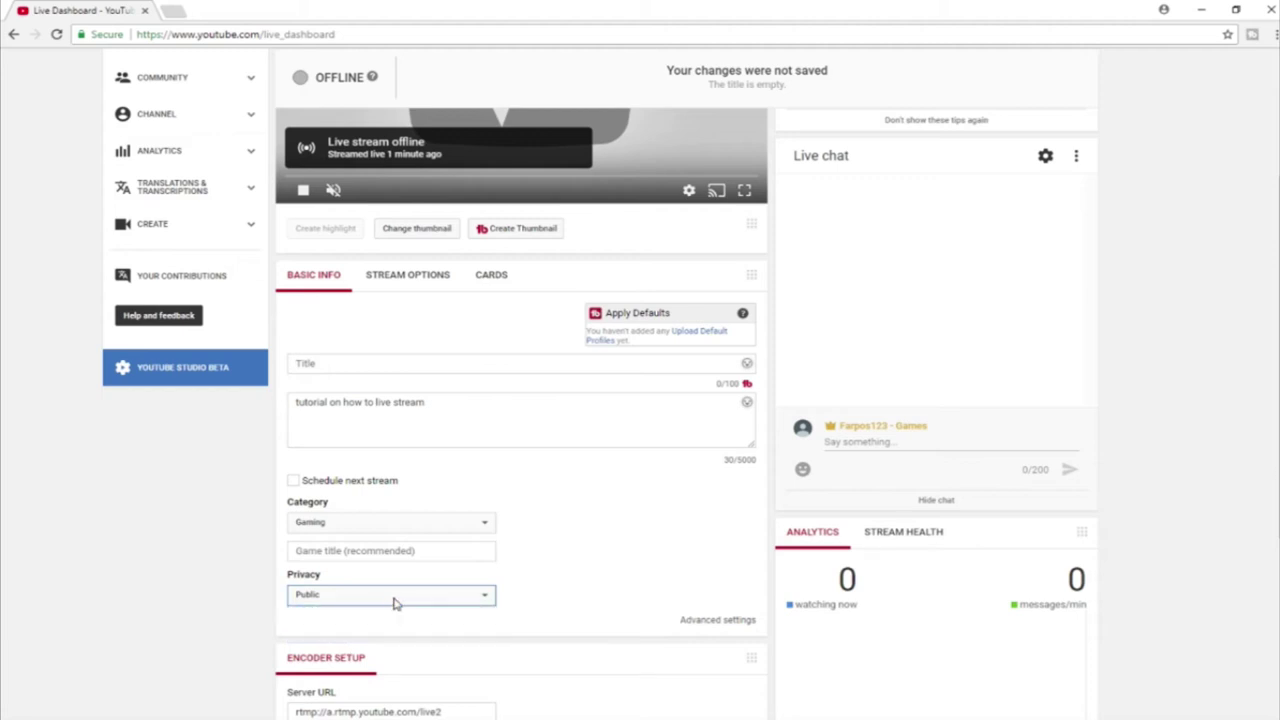
scroll(393, 603, "down", 4)
scroll(480, 469, "up", 2)
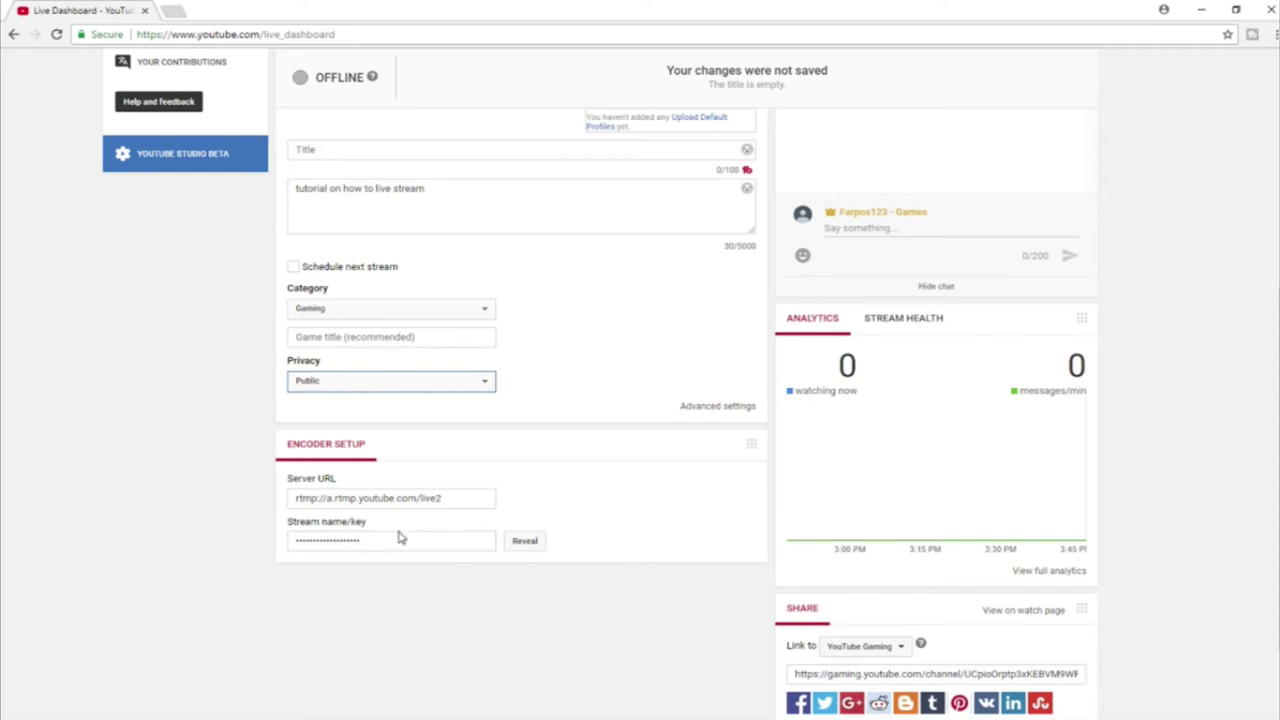
scroll(399, 532, "up", 1)
scroll(966, 646, "down", 2)
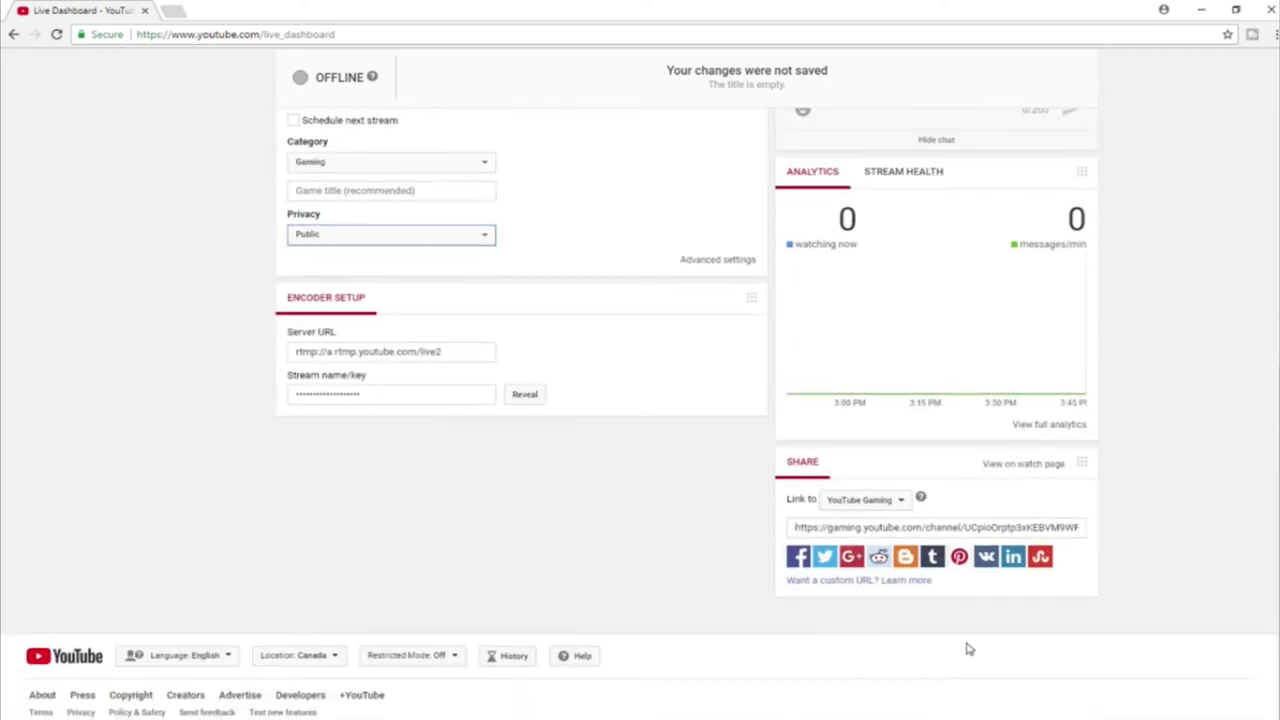
scroll(907, 535, "up", 2)
scroll(907, 535, "up", 1)
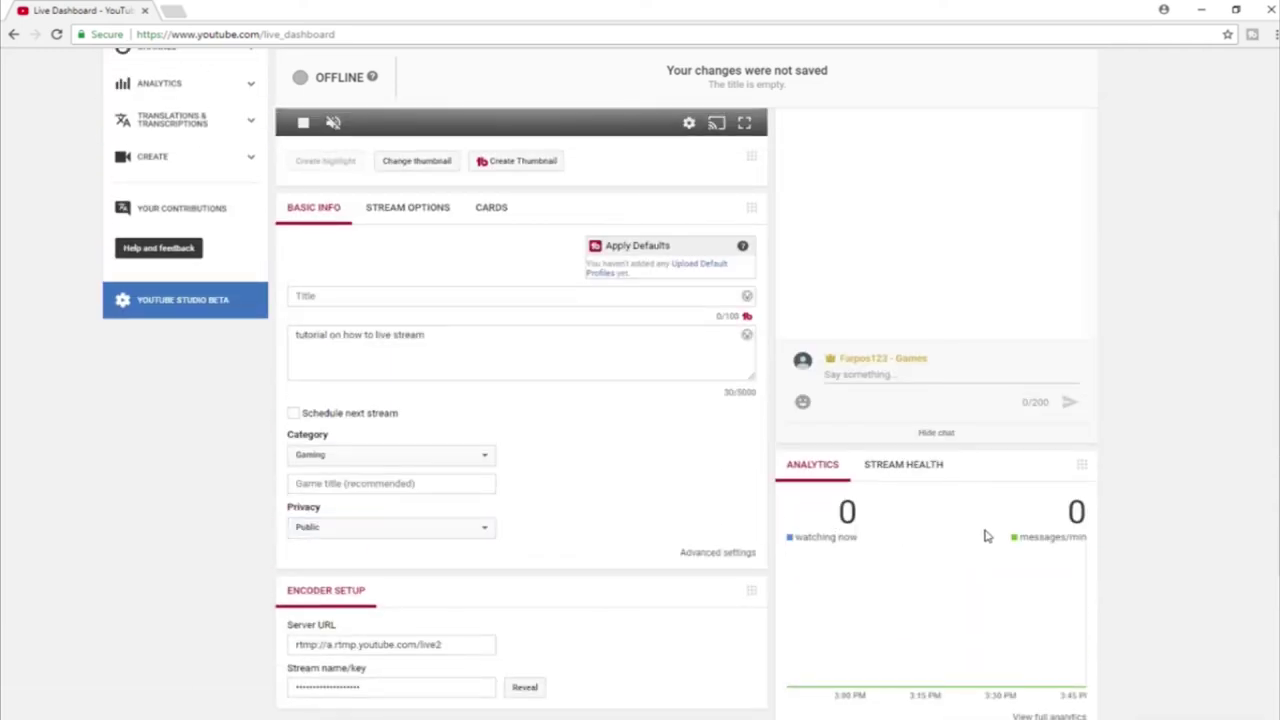
Step: Check whether YouTube is receiving stream data, then review the viewer and message counts
double_click(1078, 514)
scroll(930, 546, "up", 1)
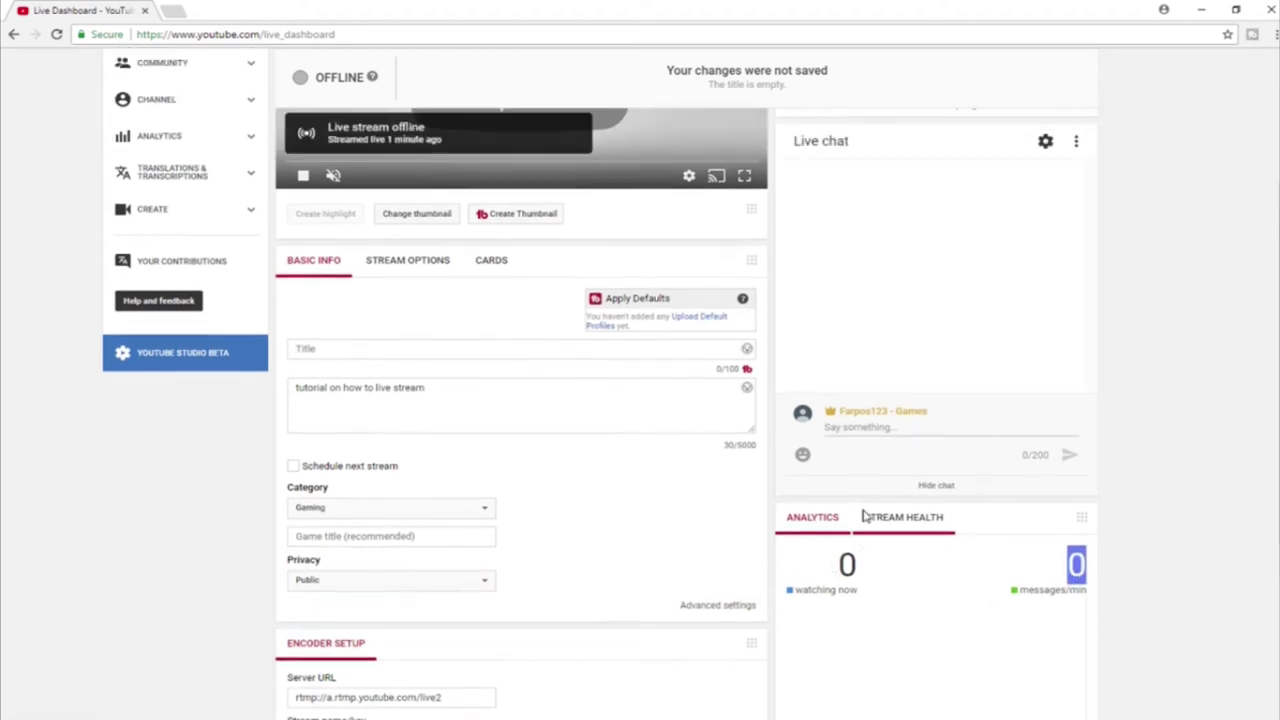
left_click(889, 537)
scroll(886, 535, "down", 2)
scroll(829, 428, "up", 1)
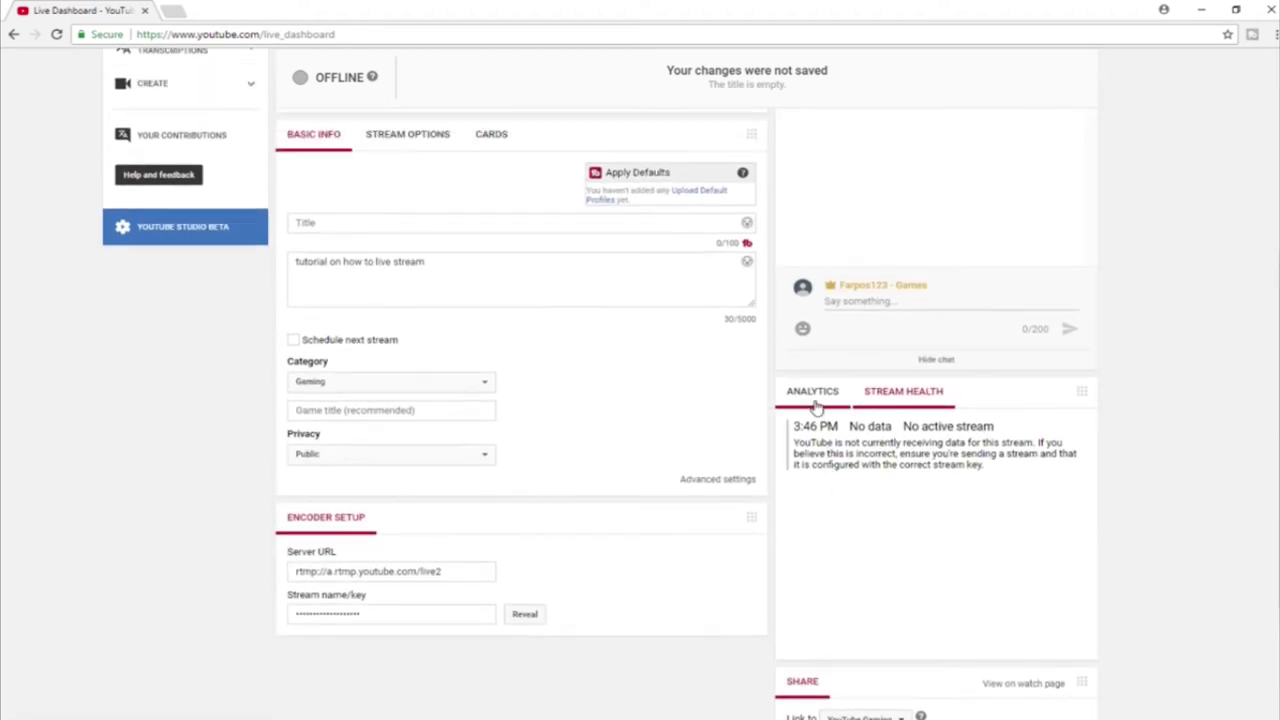
left_click(811, 403)
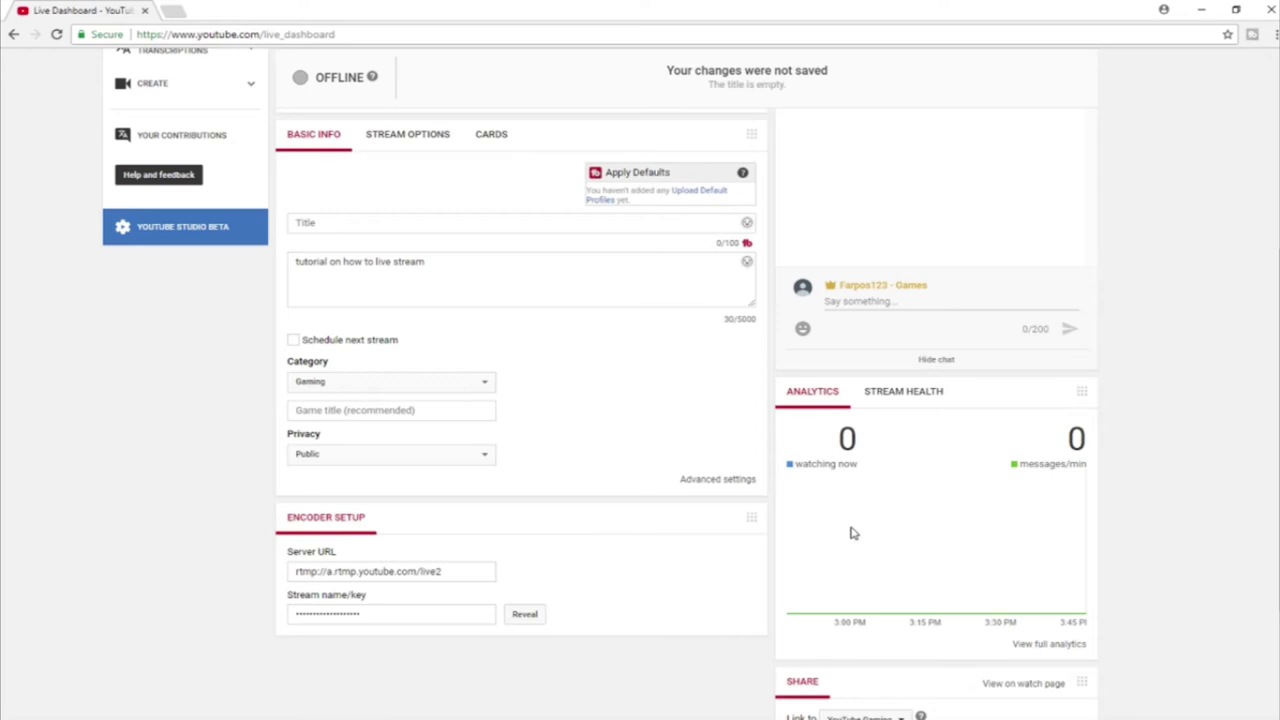
scroll(849, 532, "up", 3)
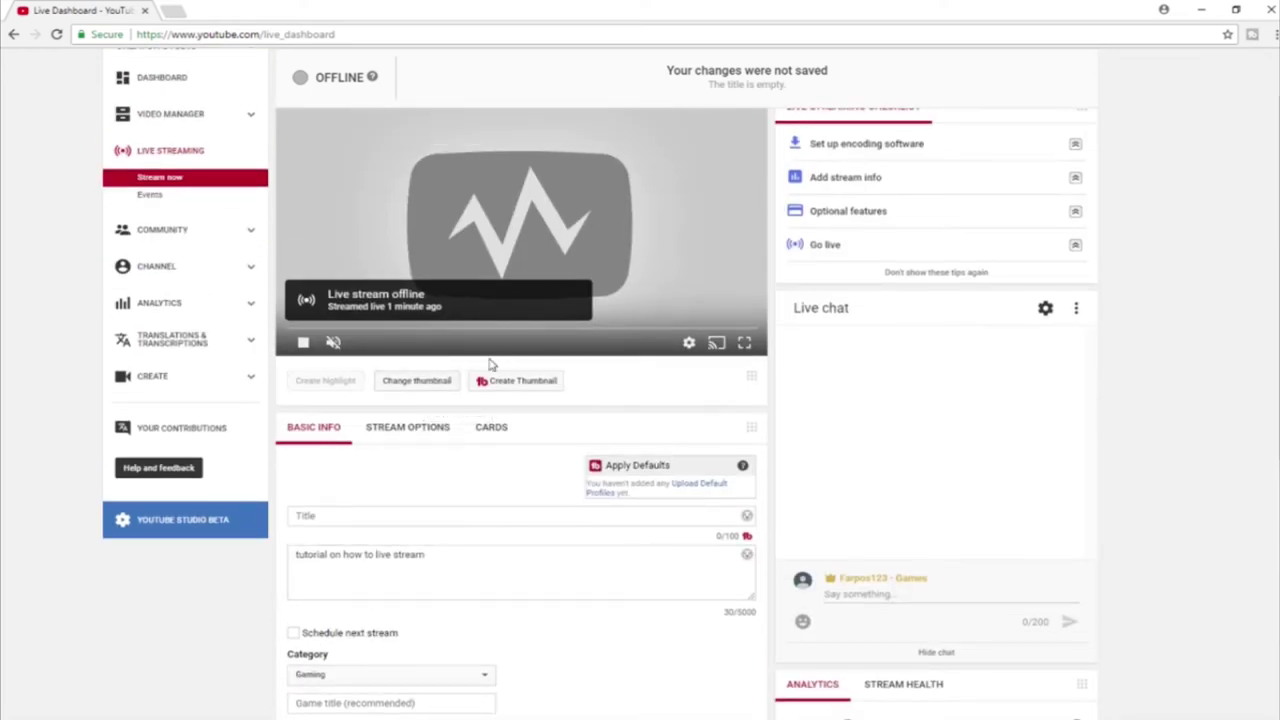
Step: Try uploading an image file as the stream thumbnail; the upload fails
left_click(446, 381)
double_click(488, 240)
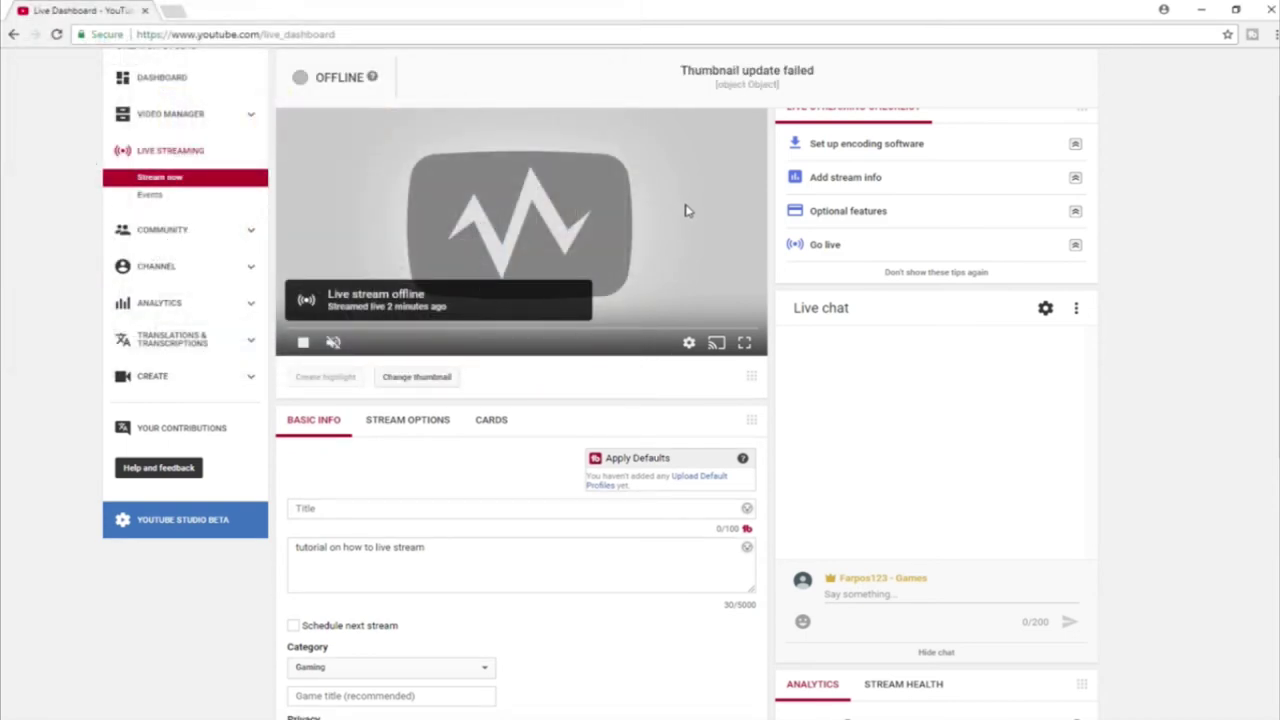
scroll(684, 215, "up", 1)
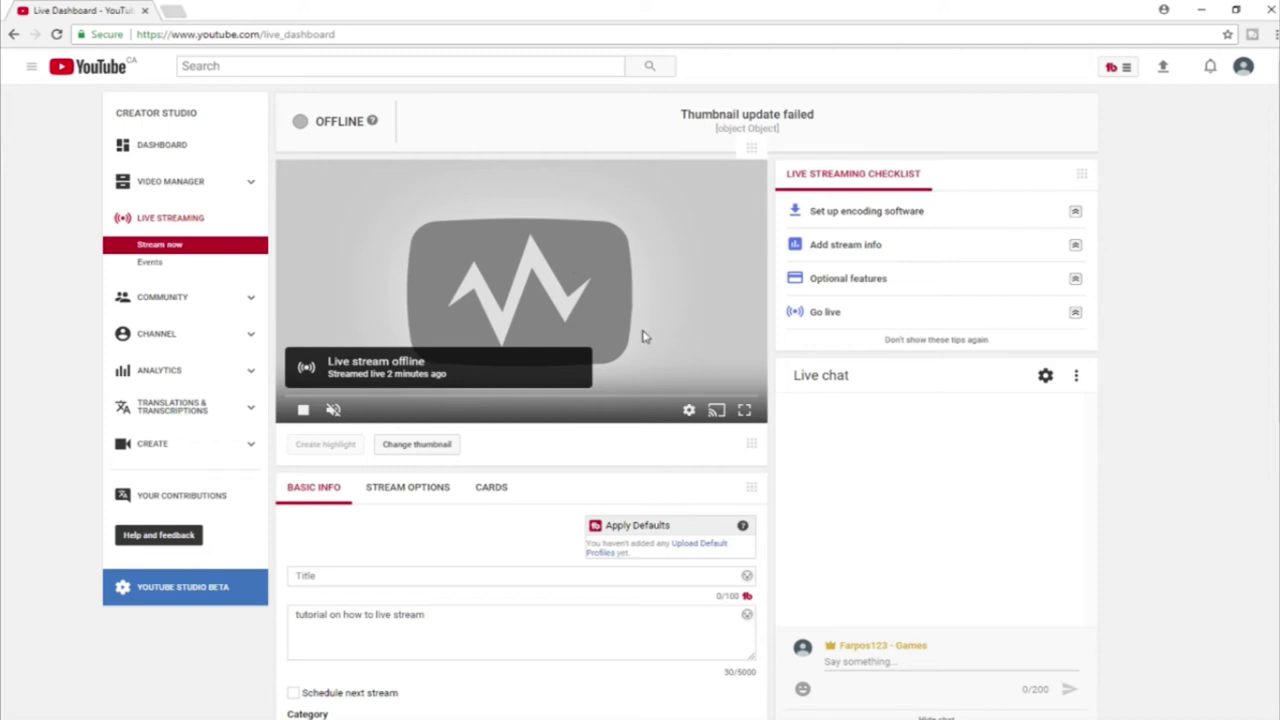
Step: Disable DVR in Stream Options, keeping low-latency optimization
left_click(447, 500)
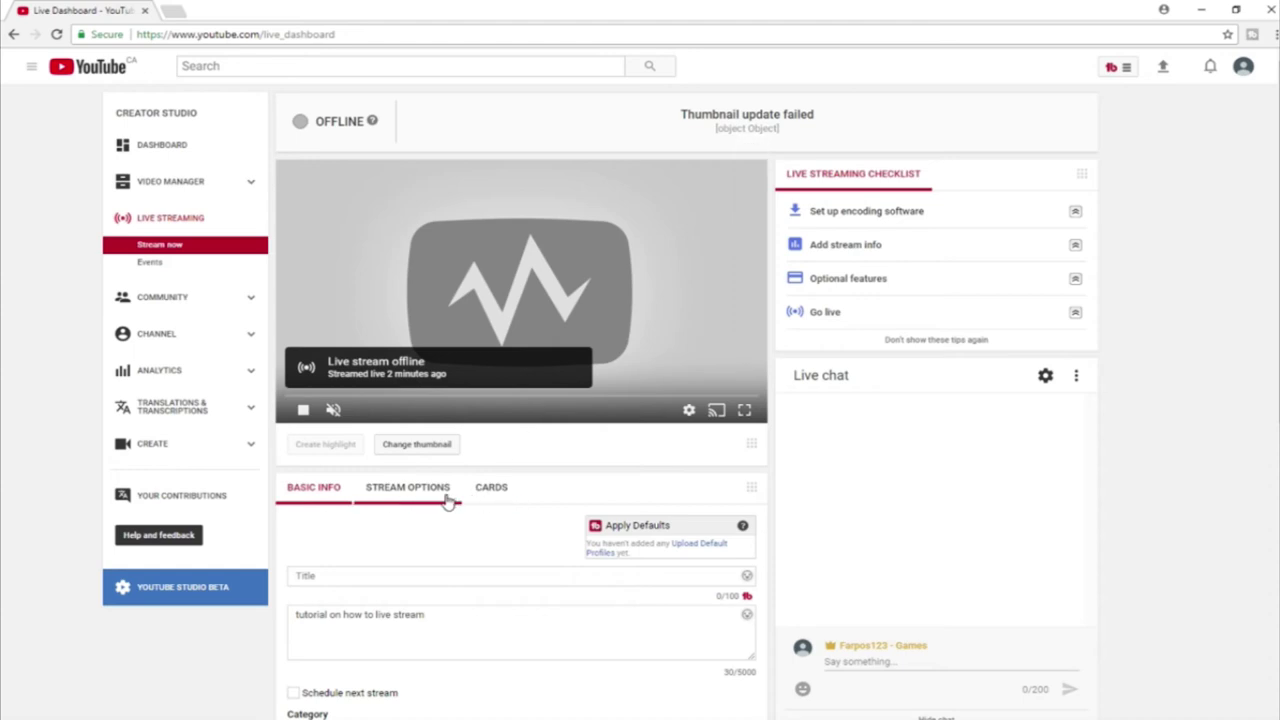
scroll(414, 524, "down", 2)
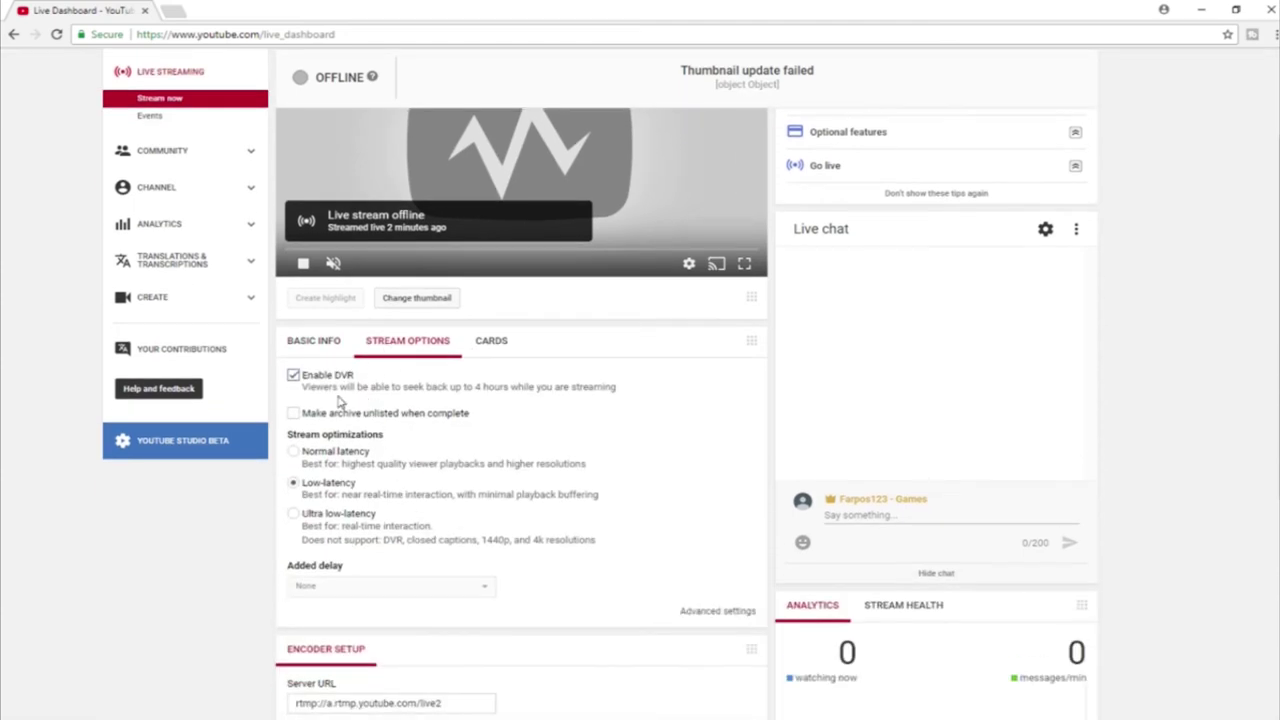
left_click_drag(400, 387, 640, 403)
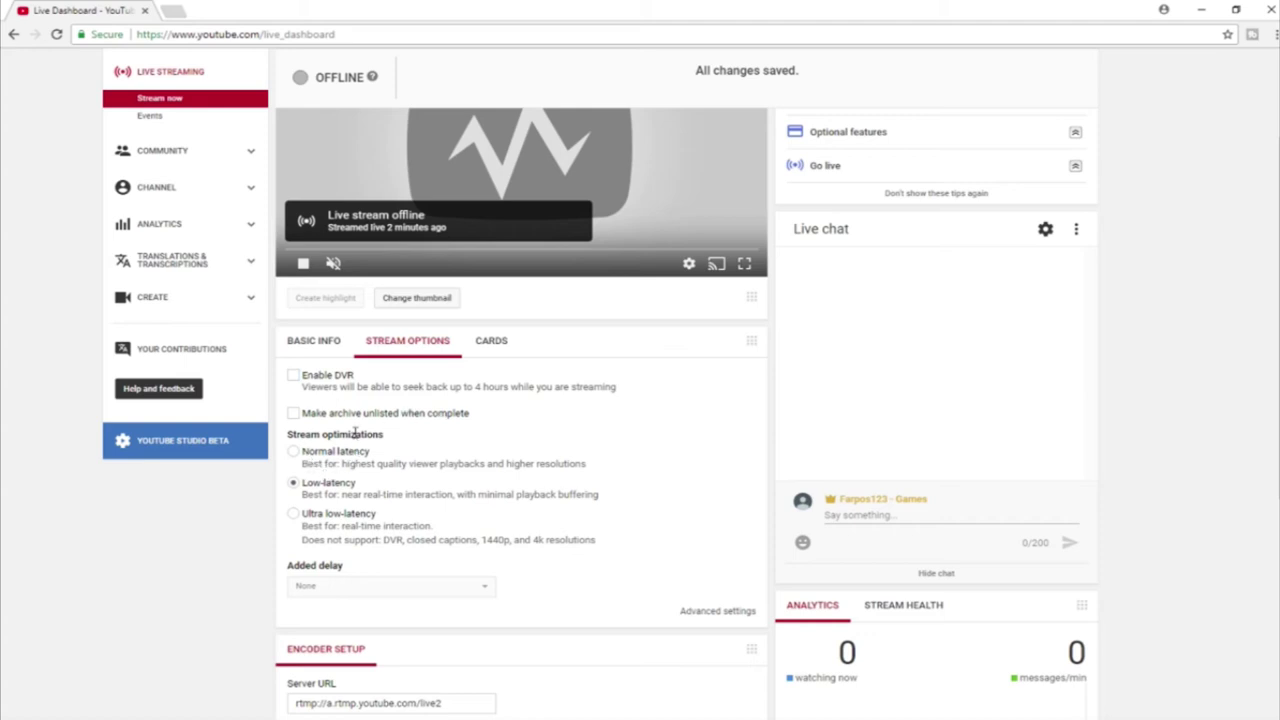
left_click_drag(354, 434, 646, 471)
left_click(582, 517)
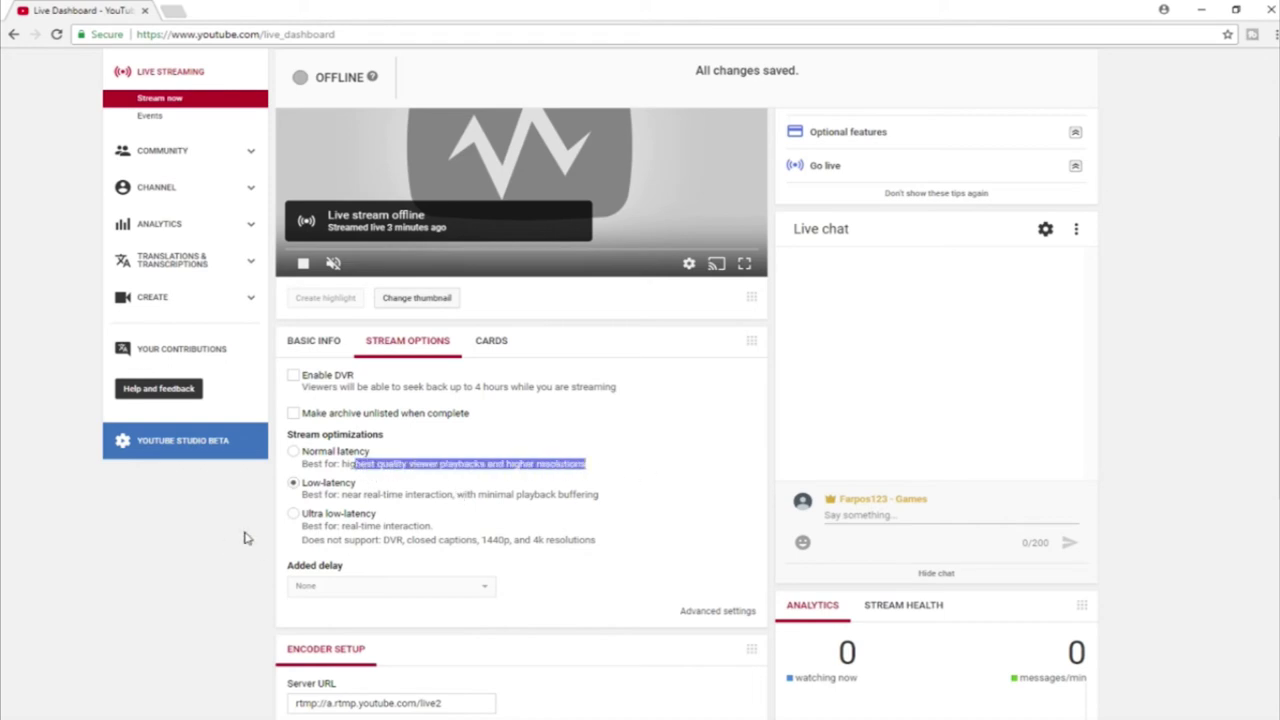
left_click_drag(362, 494, 301, 490)
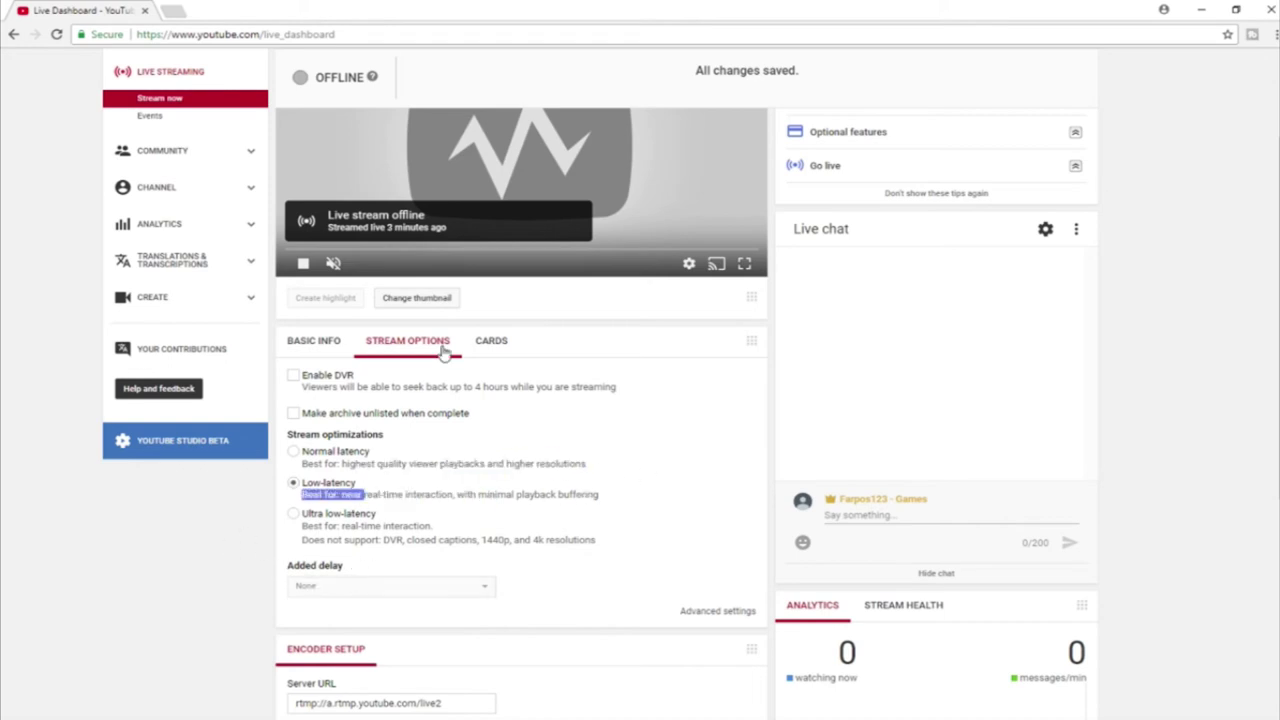
Step: Glance at the Cards settings, then return to Basic Info
scroll(449, 366, "down", 3)
scroll(406, 449, "up", 2)
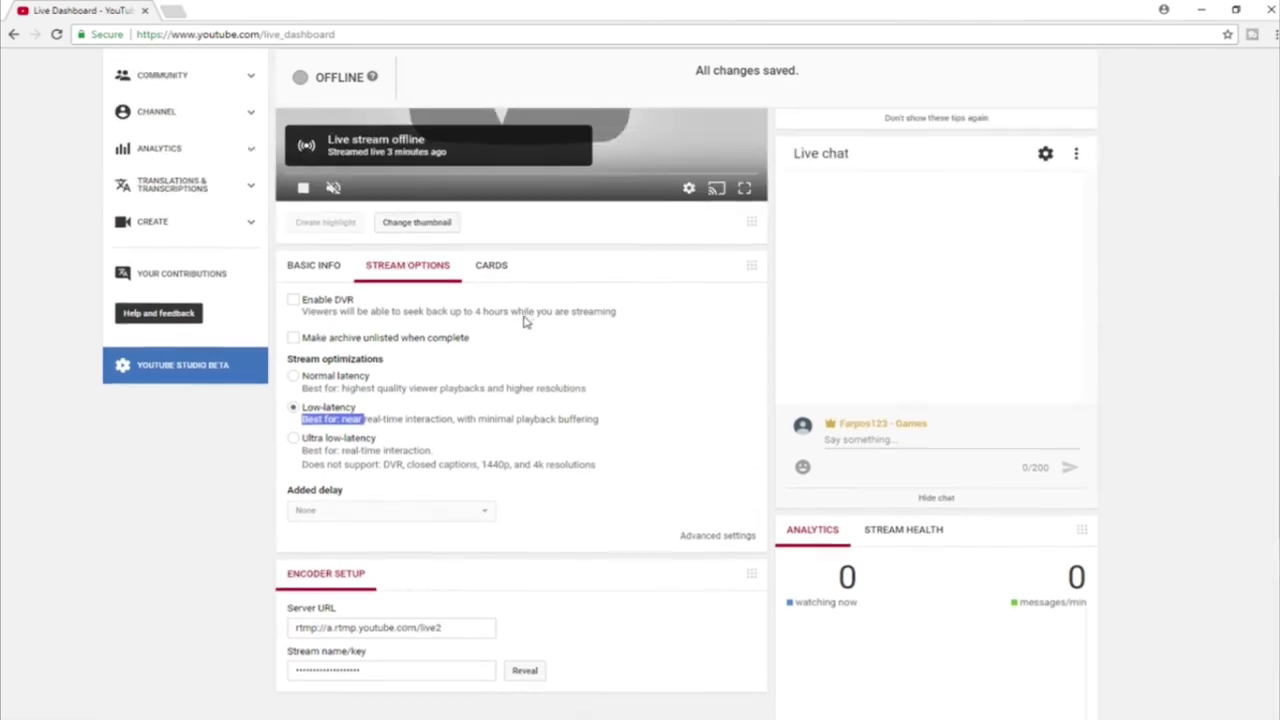
left_click(512, 267)
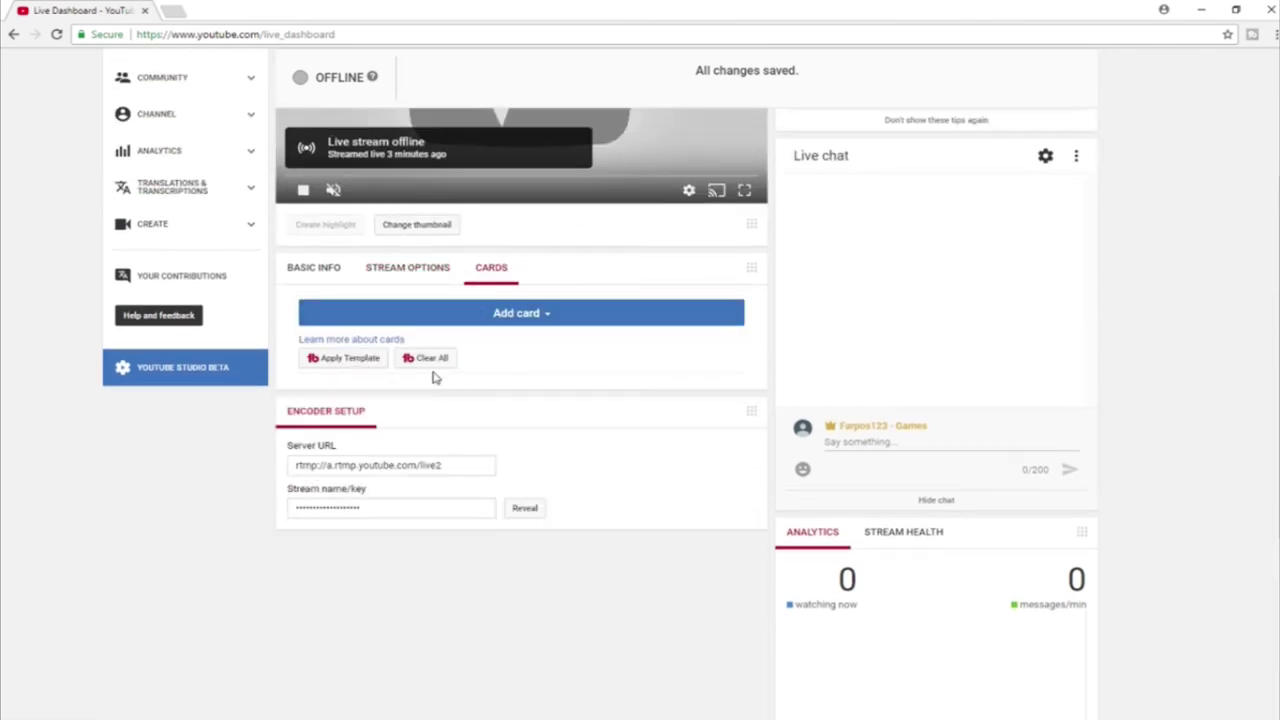
left_click(313, 268)
scroll(345, 295, "up", 1)
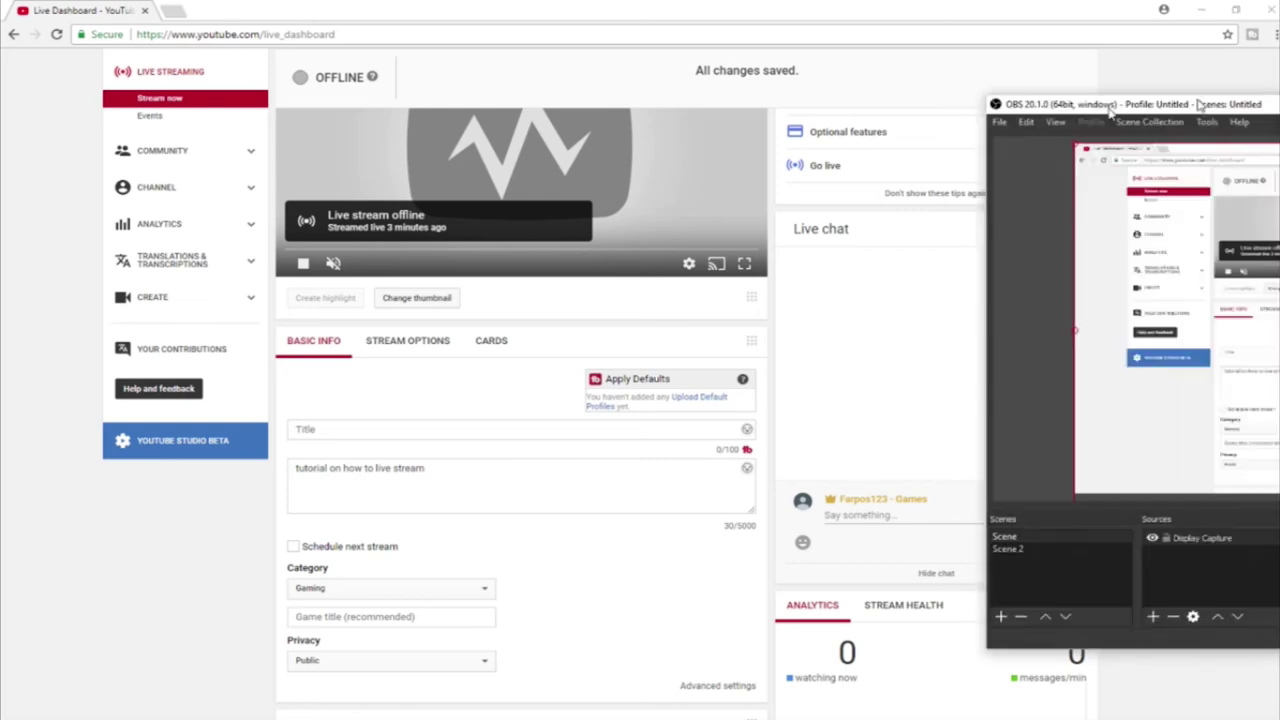
Step: Move the OBS window aside and relaunch OBS Studio from the taskbar
left_click_drag(1275, 100, 420, 152)
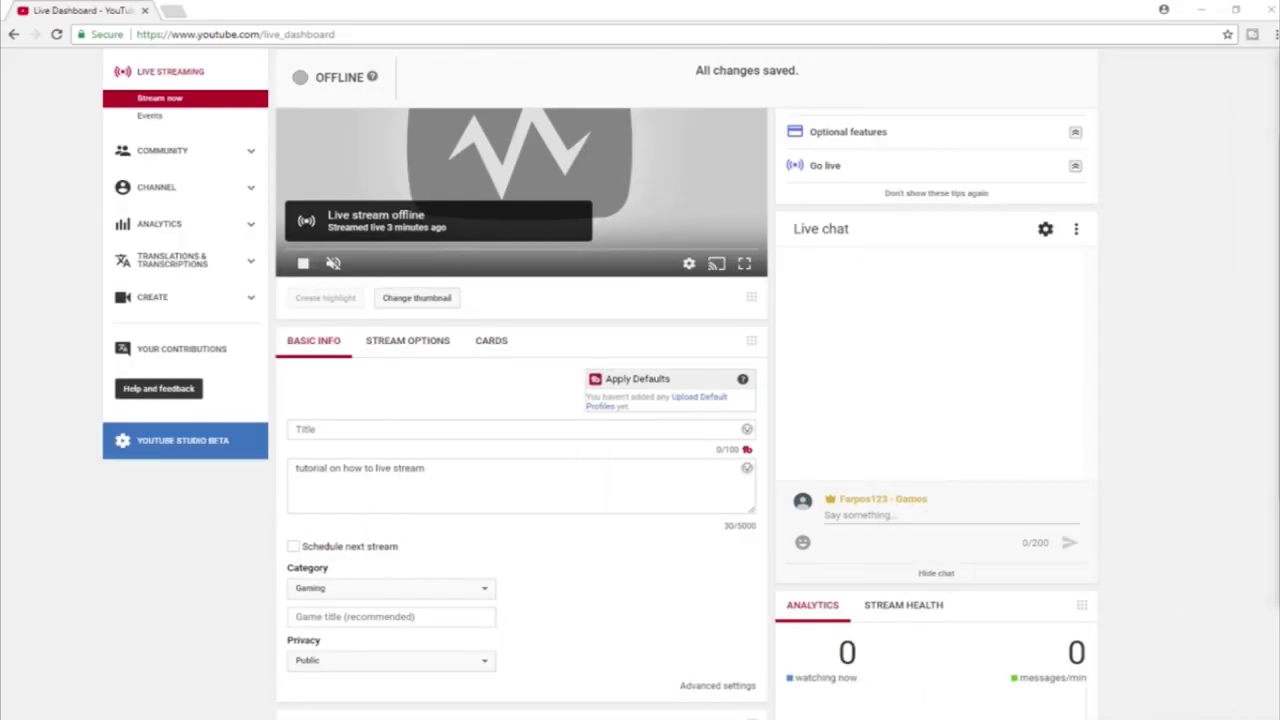
left_click(678, 678)
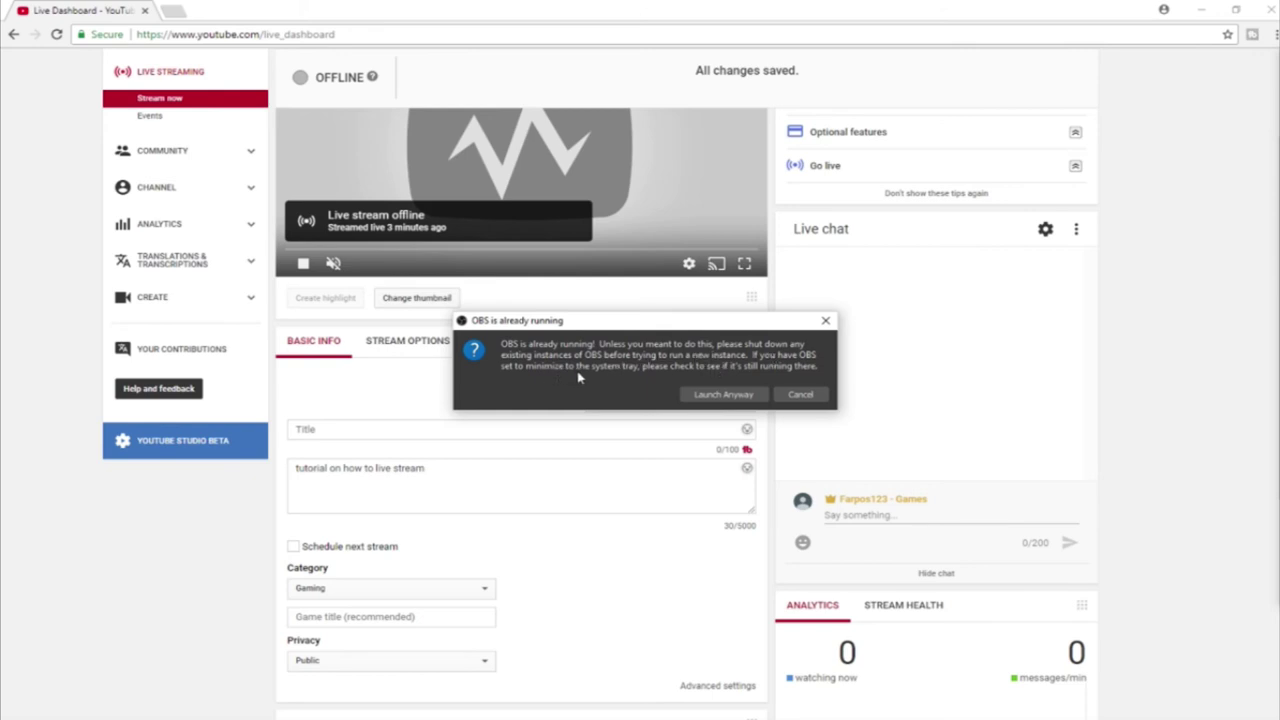
Step: Launch OBS anyway, open Stream settings and switch from Custom back to Streaming Services
left_click(724, 395)
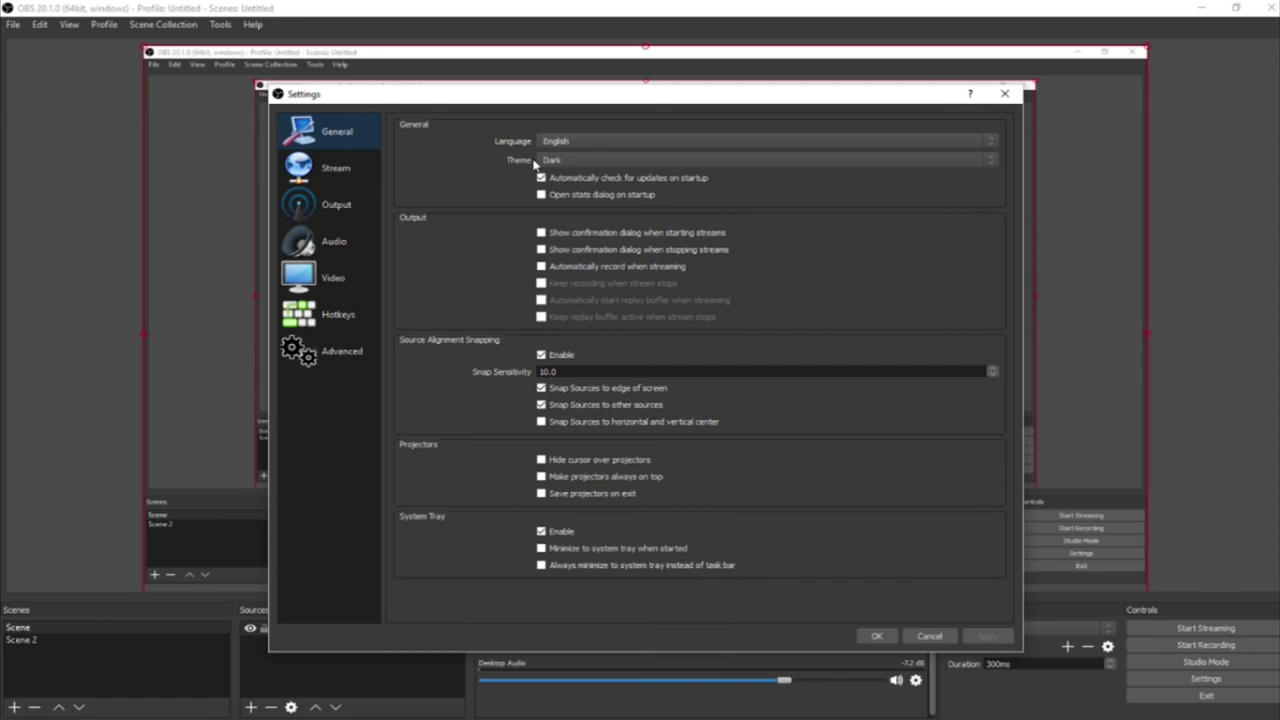
left_click(340, 170)
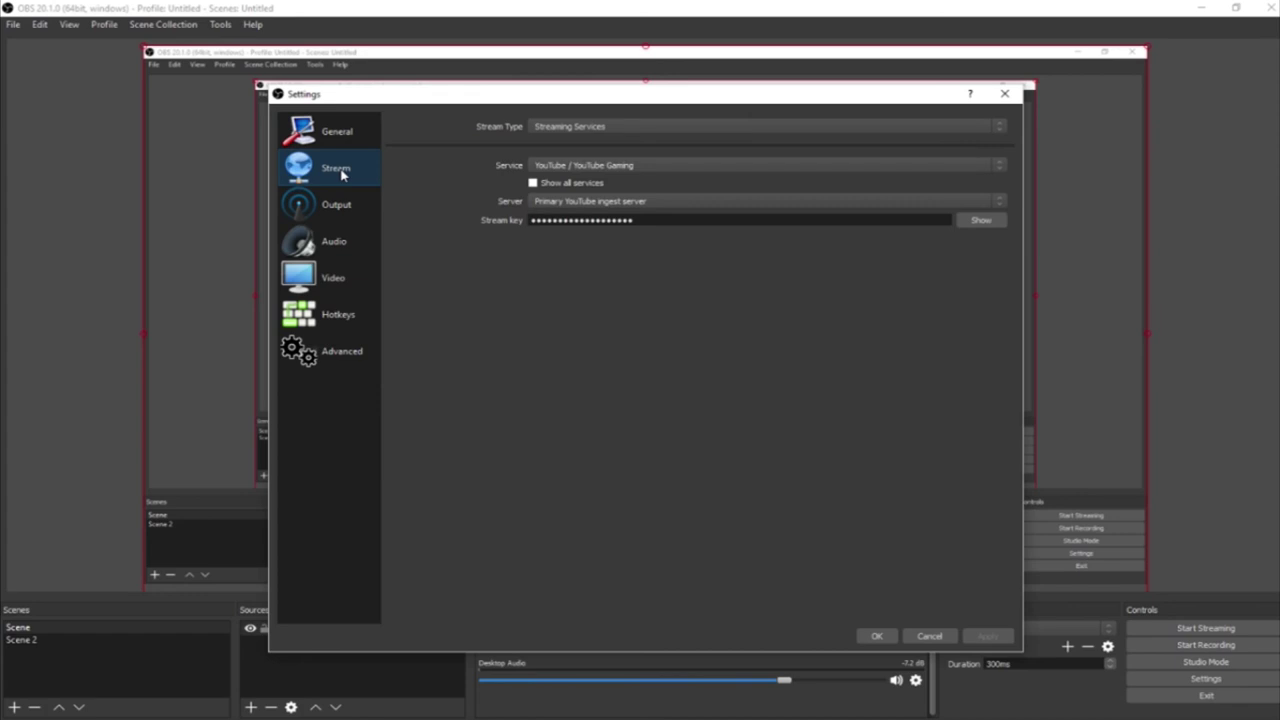
left_click(682, 129)
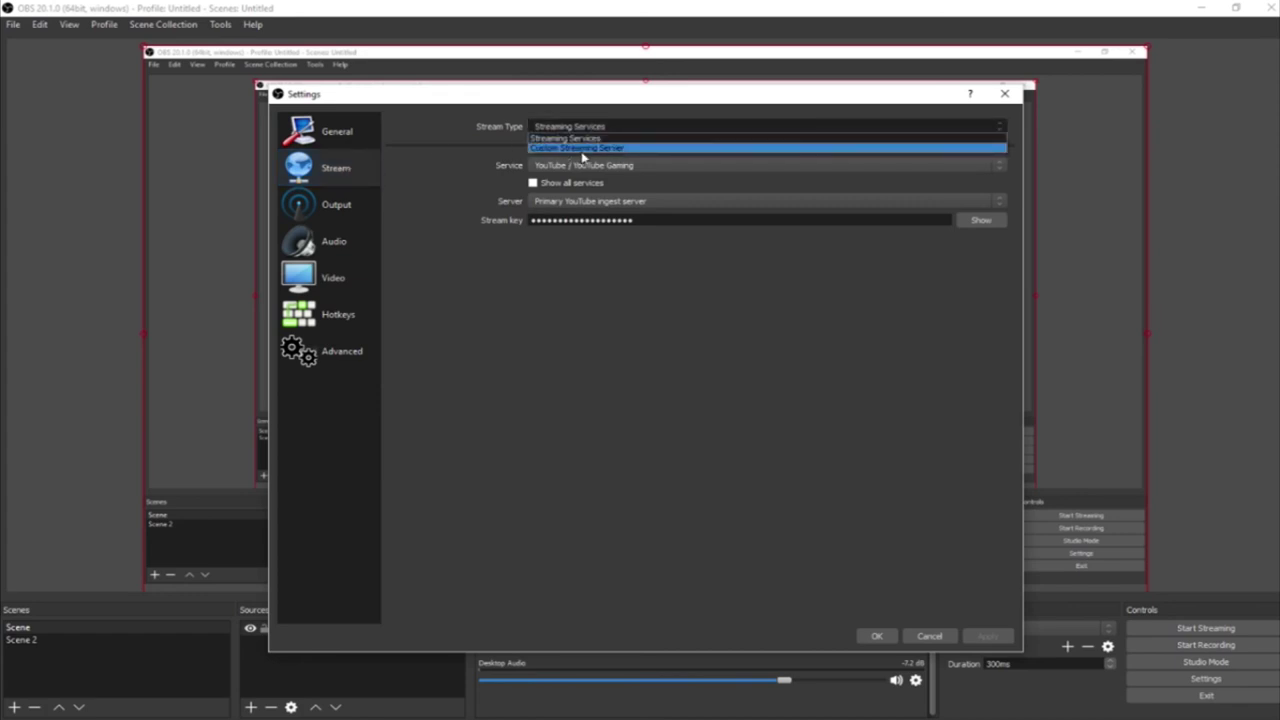
left_click(584, 150)
left_click(594, 127)
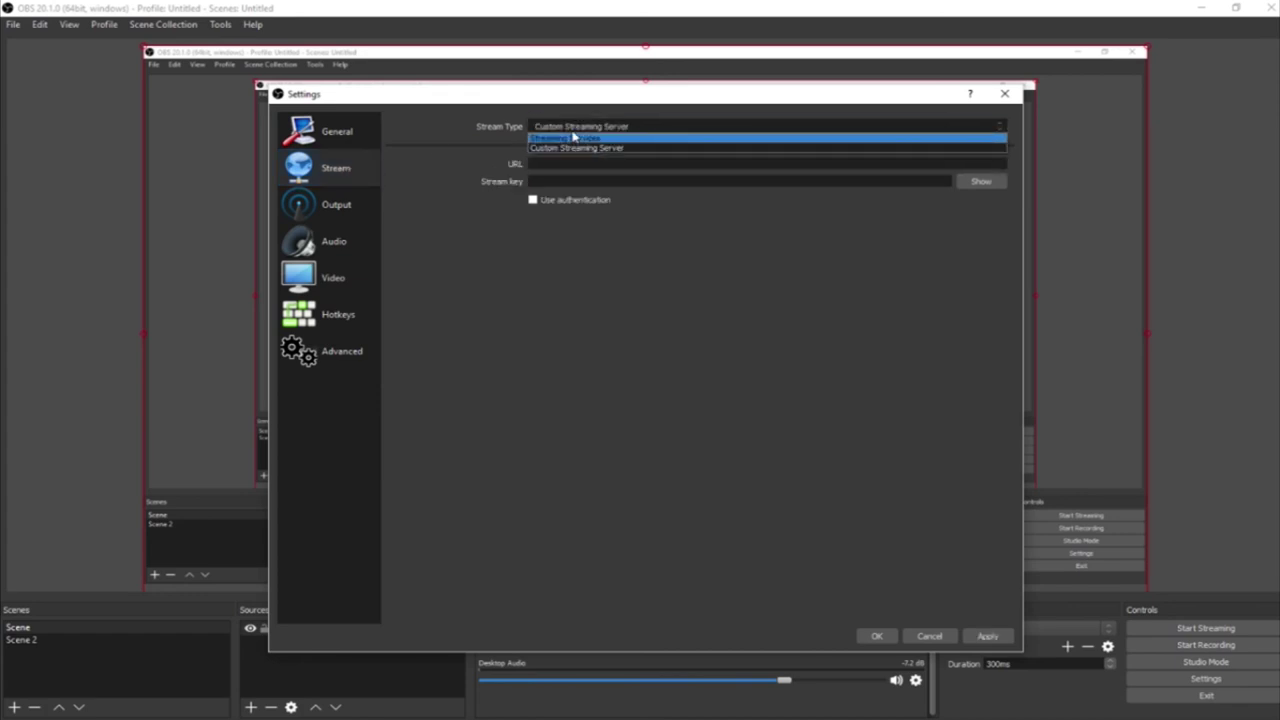
left_click(571, 138)
left_click(581, 128)
left_click(577, 168)
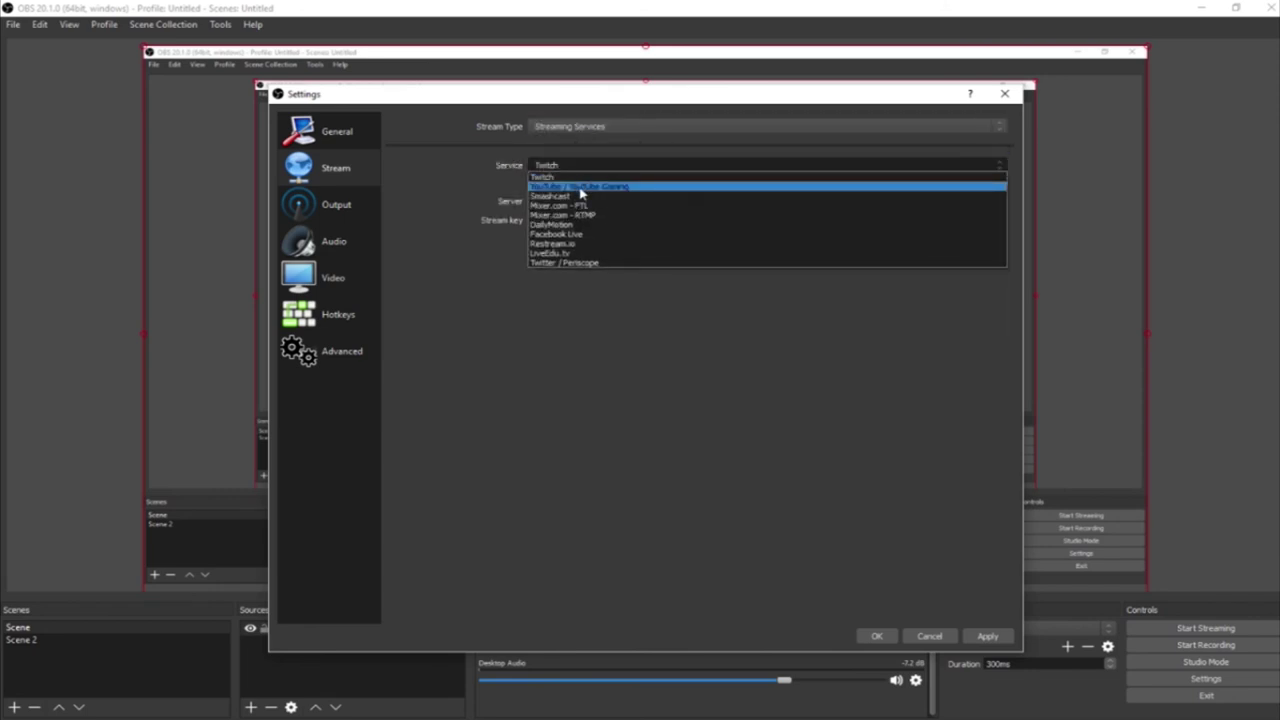
left_click(583, 180)
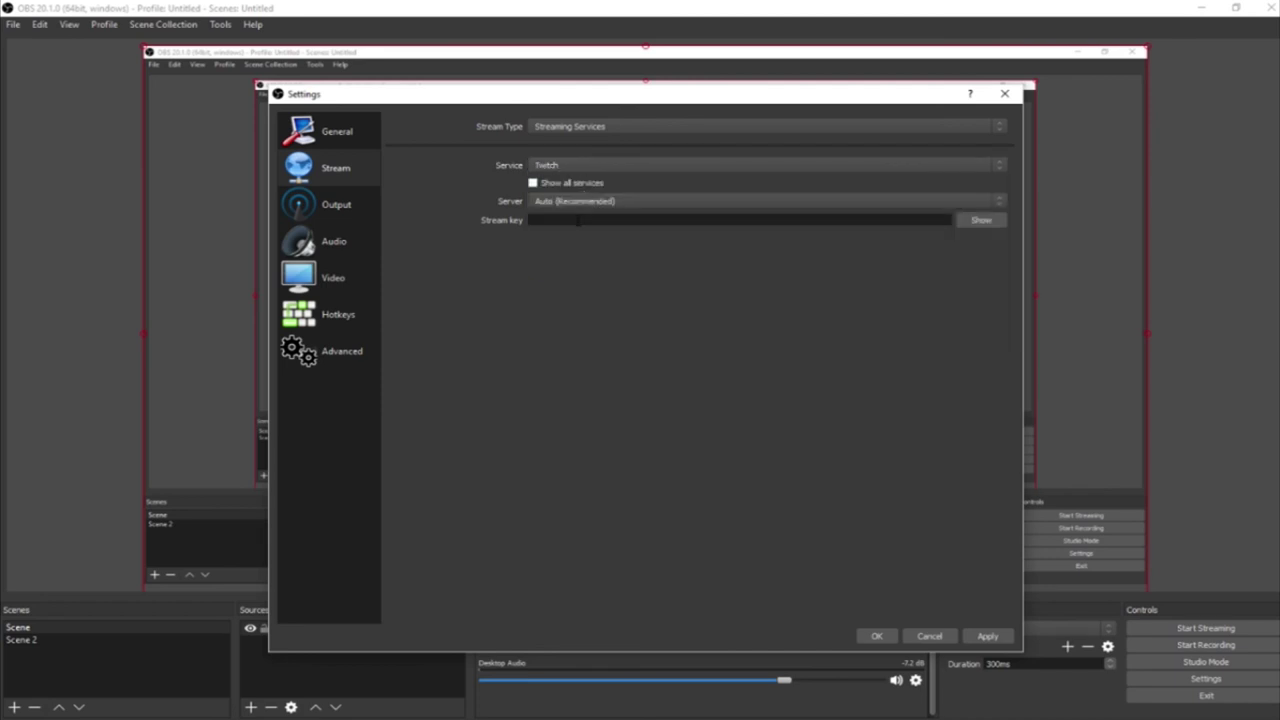
Step: Select YouTube / YouTube Gaming, paste the dashboard's stream key and apply
left_click(584, 218)
left_click(584, 168)
left_click(585, 194)
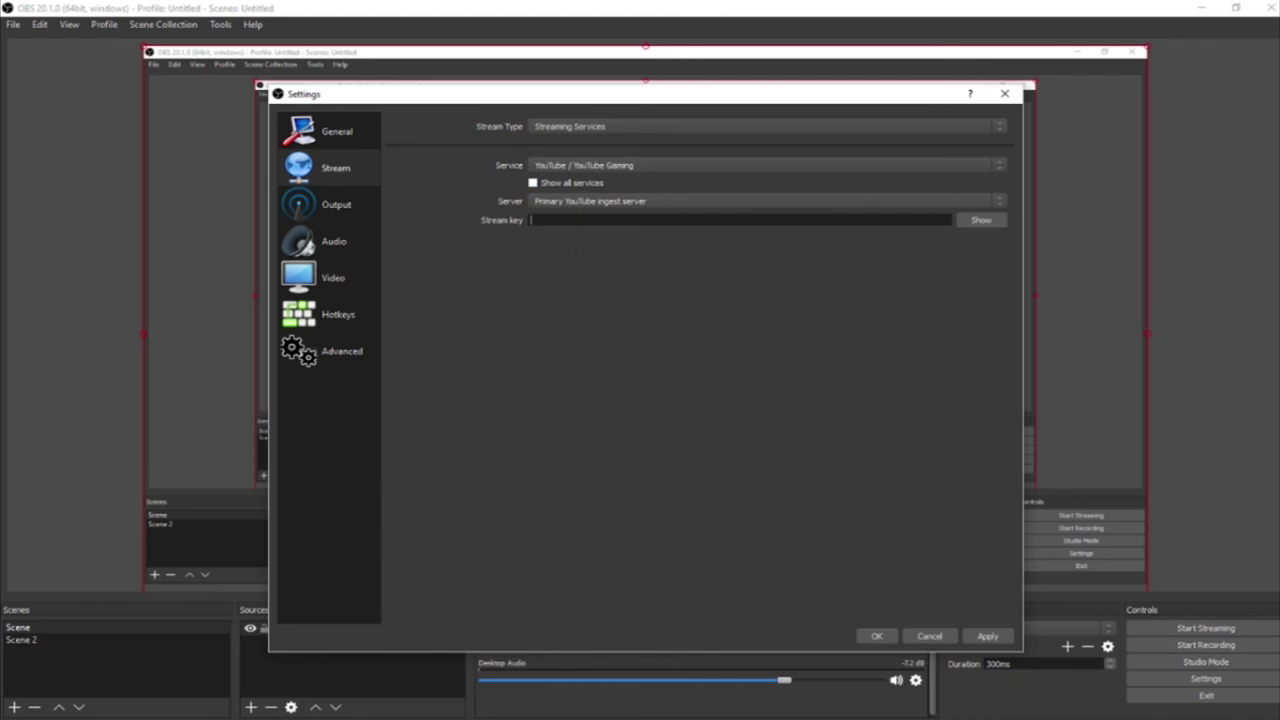
left_click(551, 690)
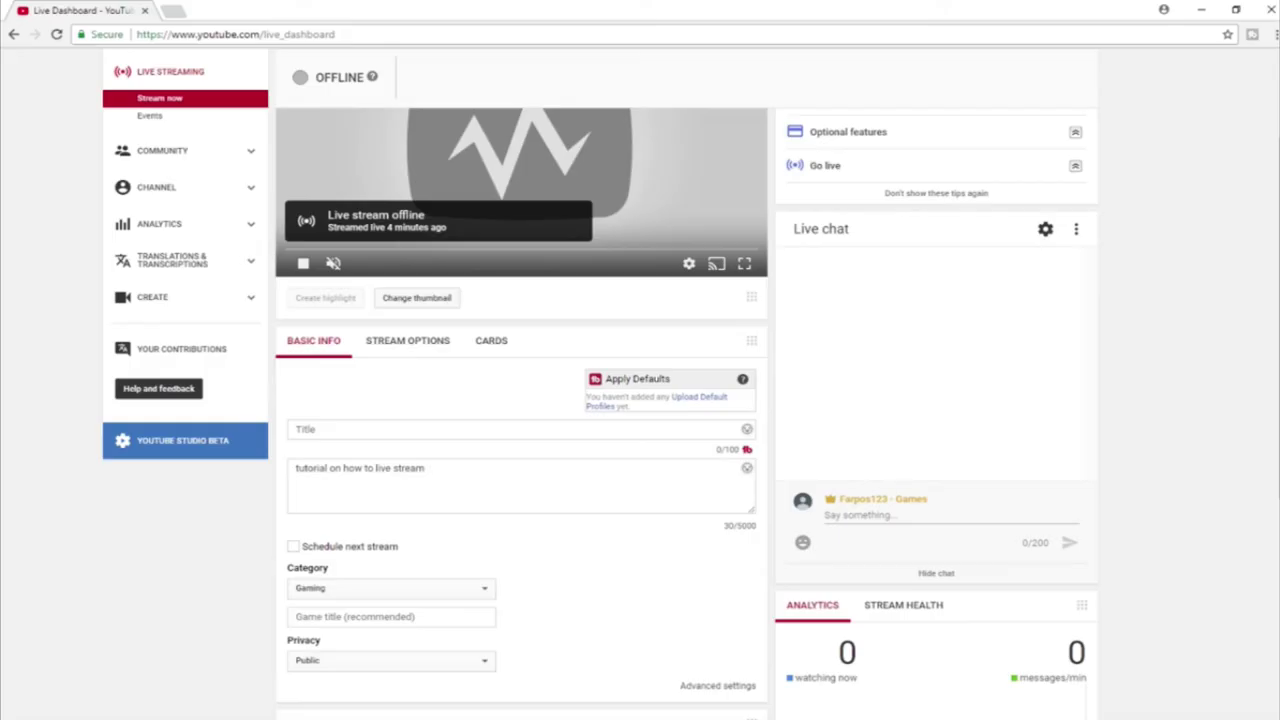
scroll(344, 594, "down", 2)
left_click(388, 601)
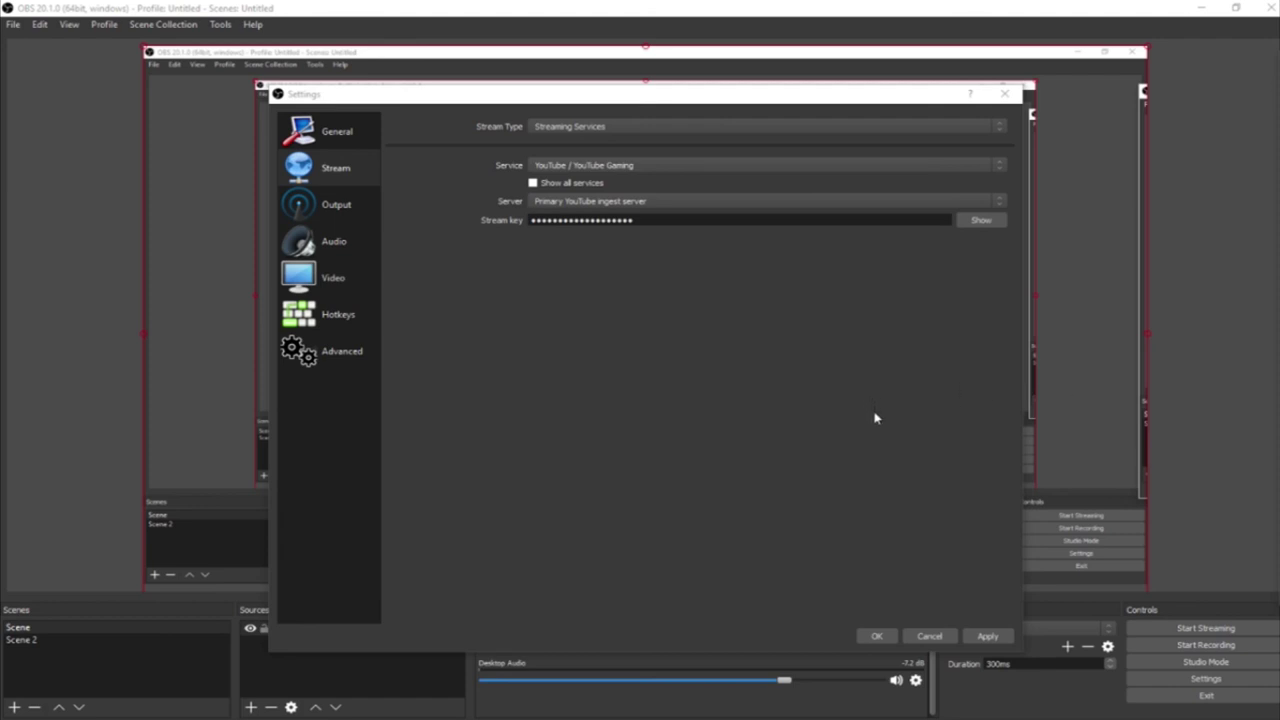
left_click(1000, 637)
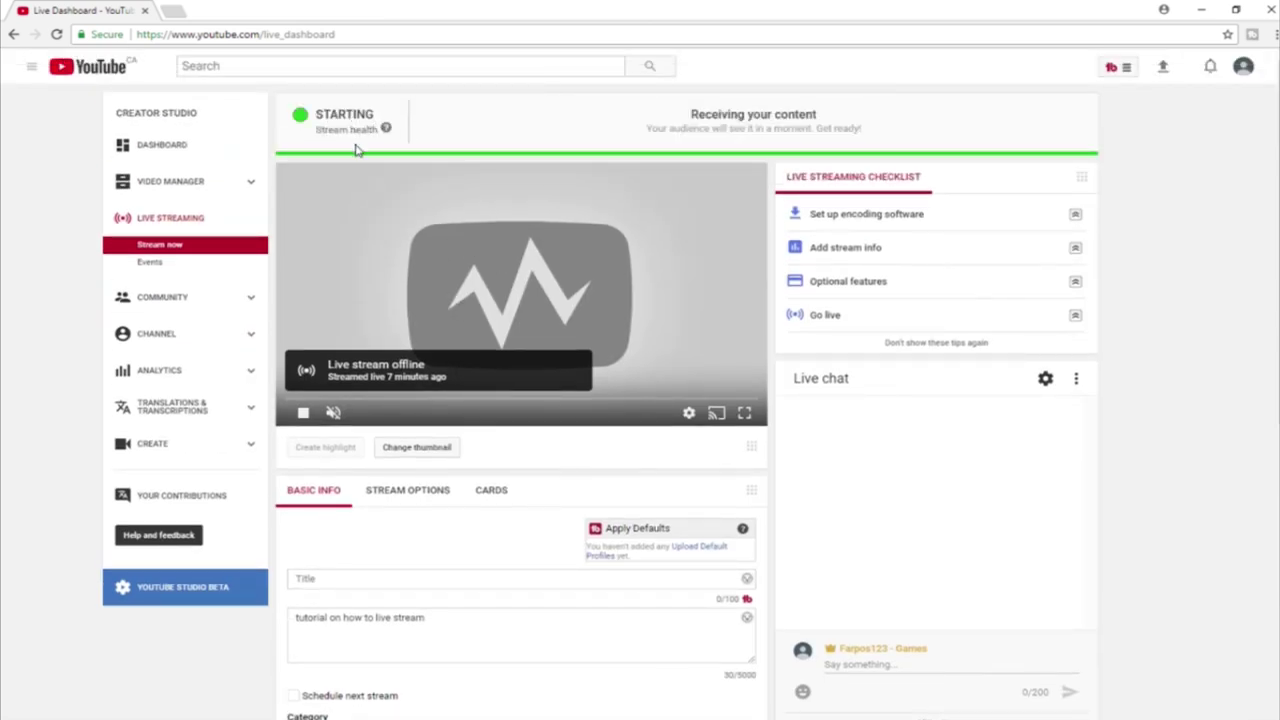
Step: Watch the dashboard as the test stream starts, then completes after 8 seconds
mouse_move(521, 290)
scroll(623, 286, "down", 3)
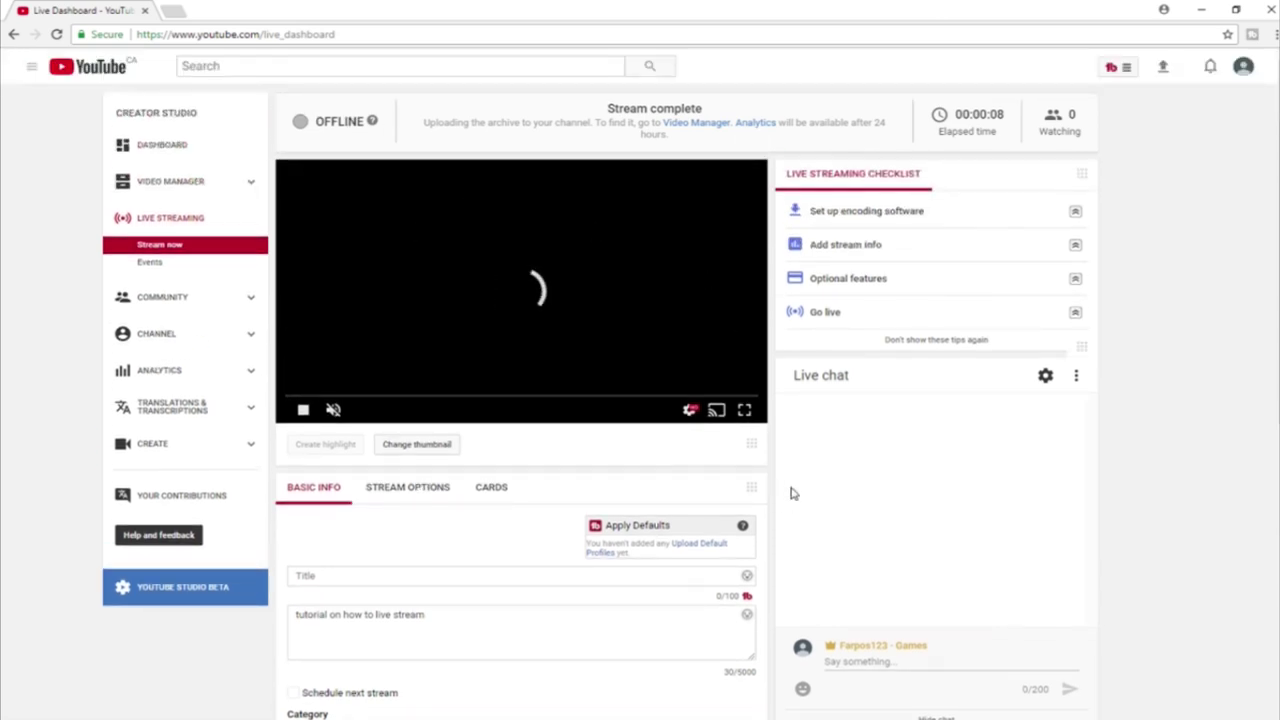
Step: Check the finished stream's 8 seconds elapsed and 0 watching
scroll(520, 580, "down", 2)
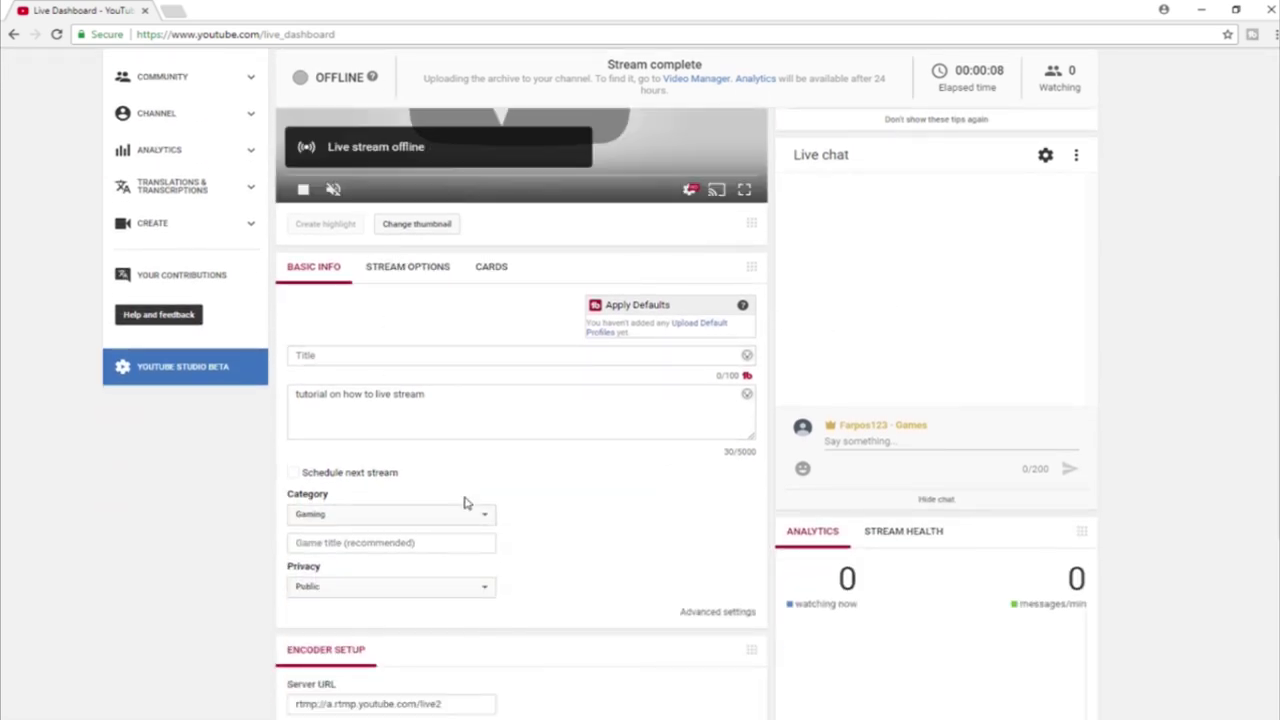
scroll(478, 410, "up", 2)
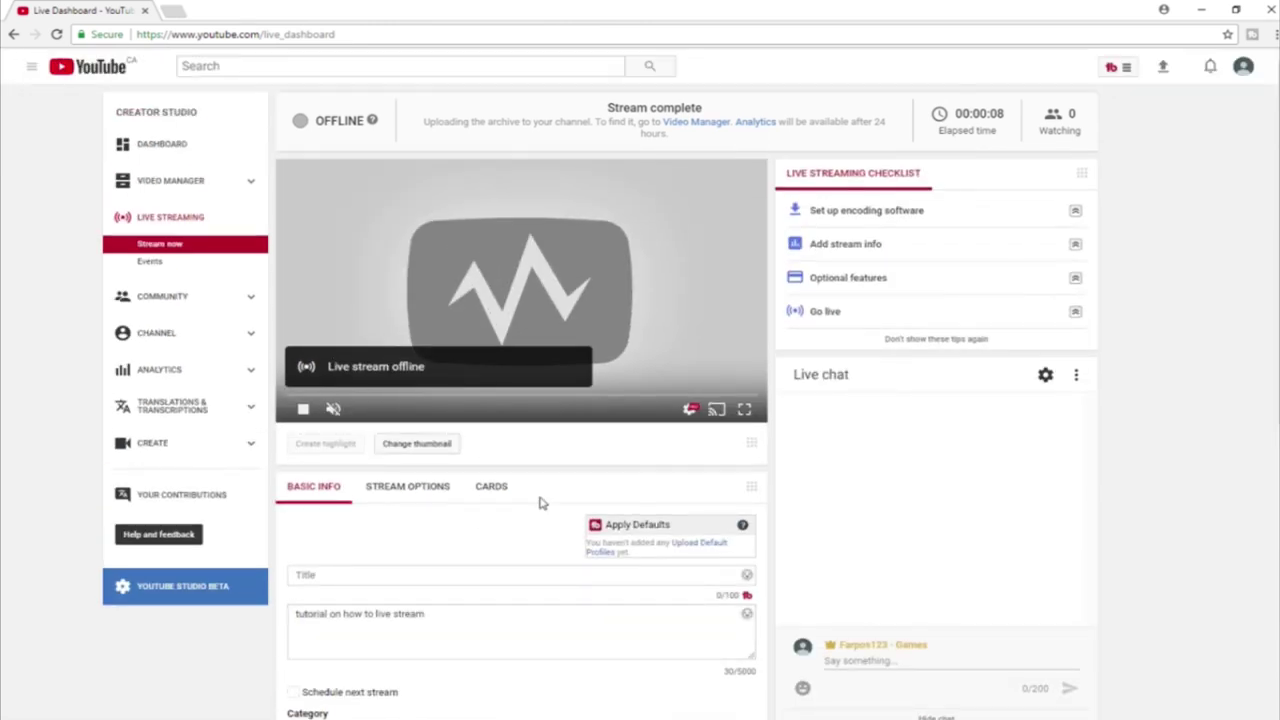
left_click_drag(1082, 132, 980, 112)
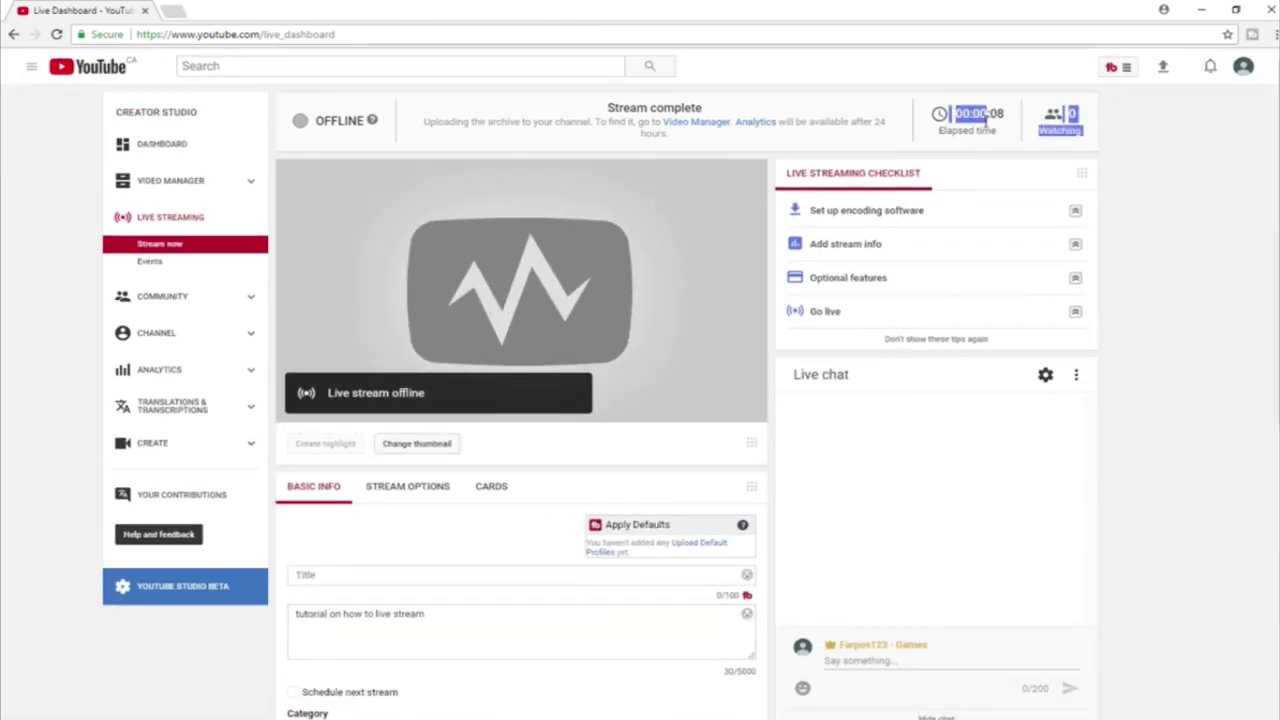
left_click(1001, 88)
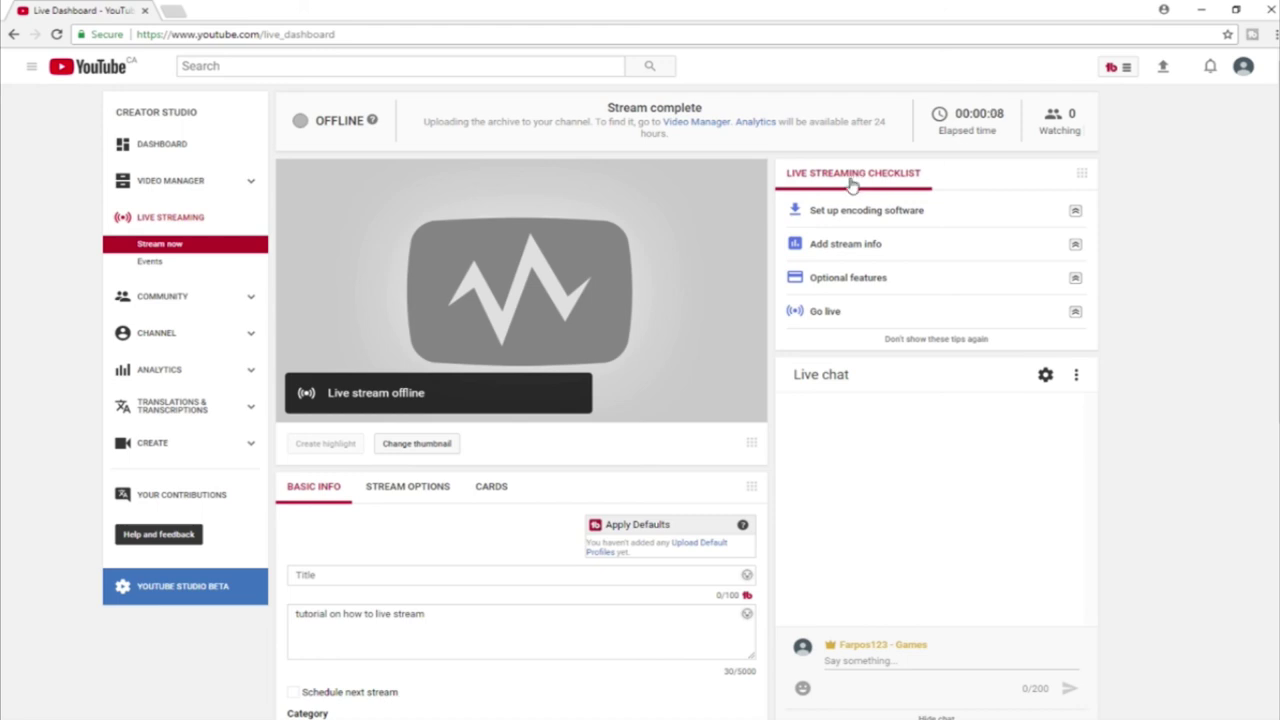